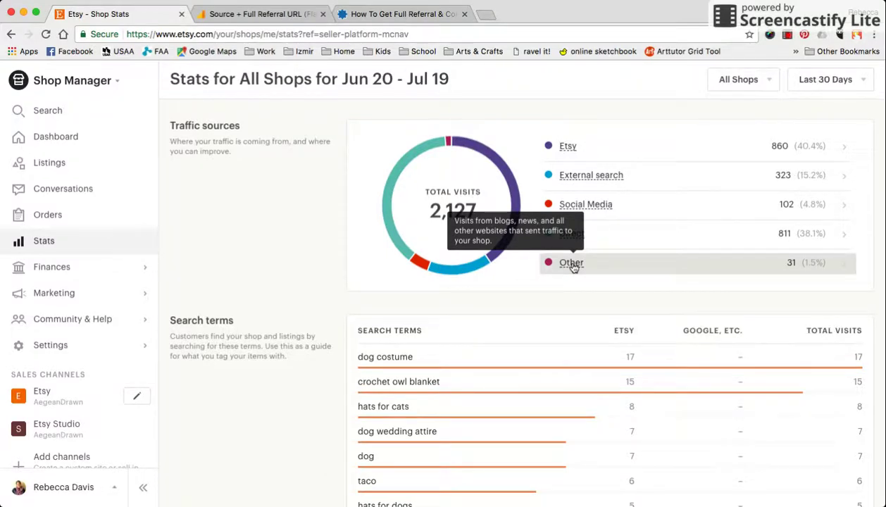
Review the traffic sources, search terms, social media and websites sections of the Etsy shop stats
drag(524, 260, 571, 260)
scroll(585, 265, down, 5)
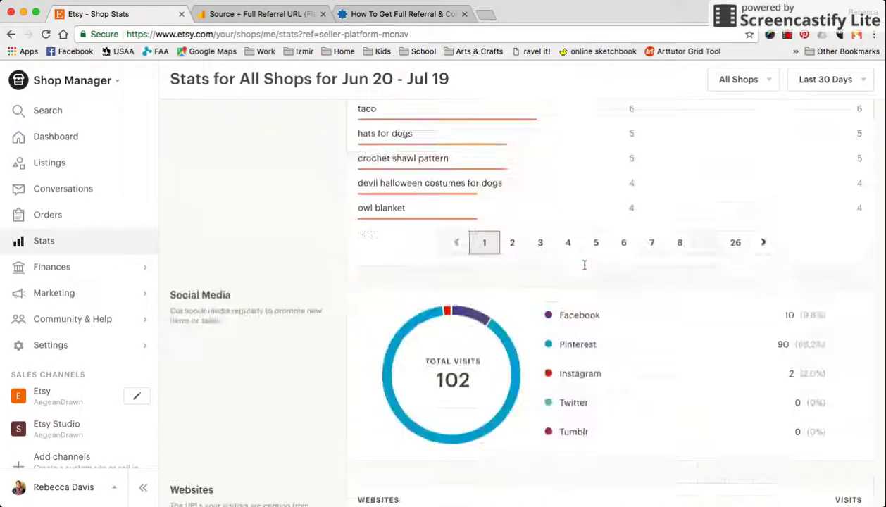
scroll(584, 265, down, 3)
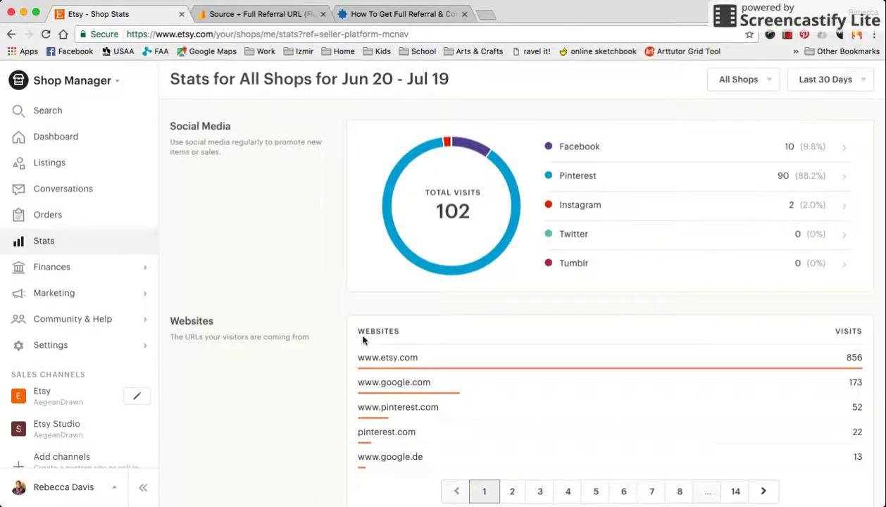
scroll(449, 396, down, 2)
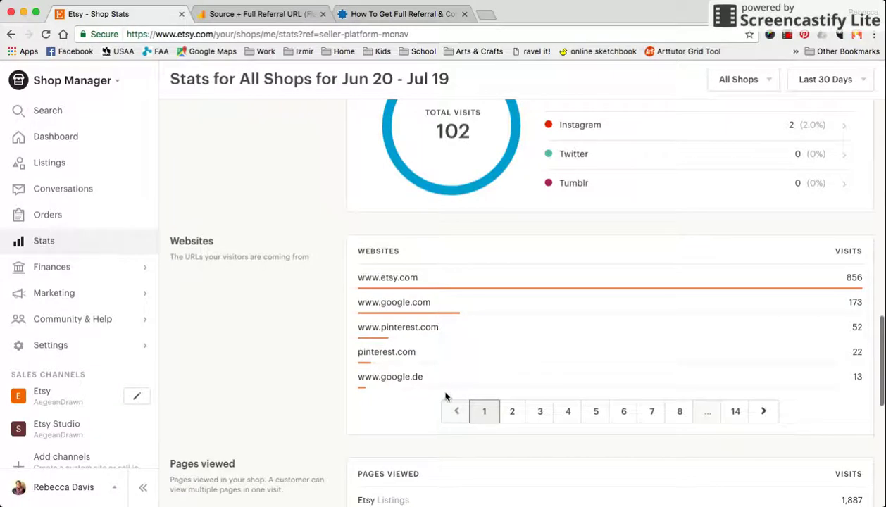
scroll(500, 318, up, 10)
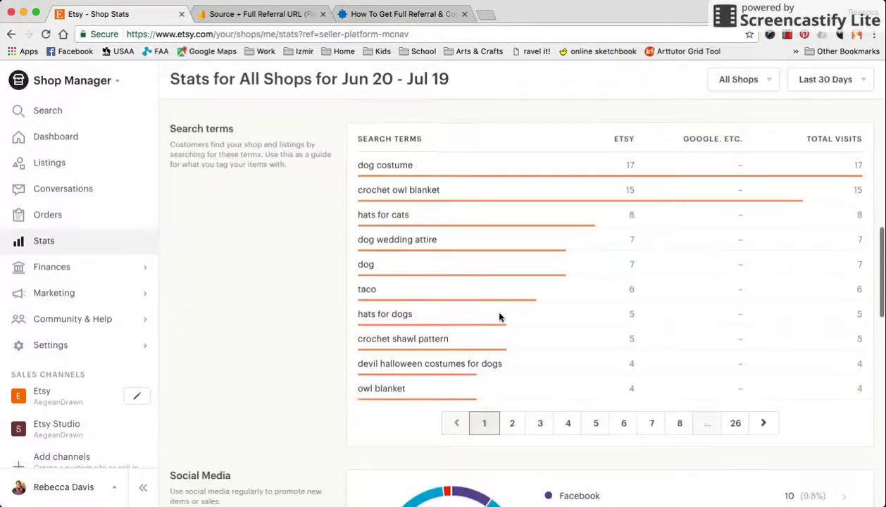
scroll(499, 317, up, 5)
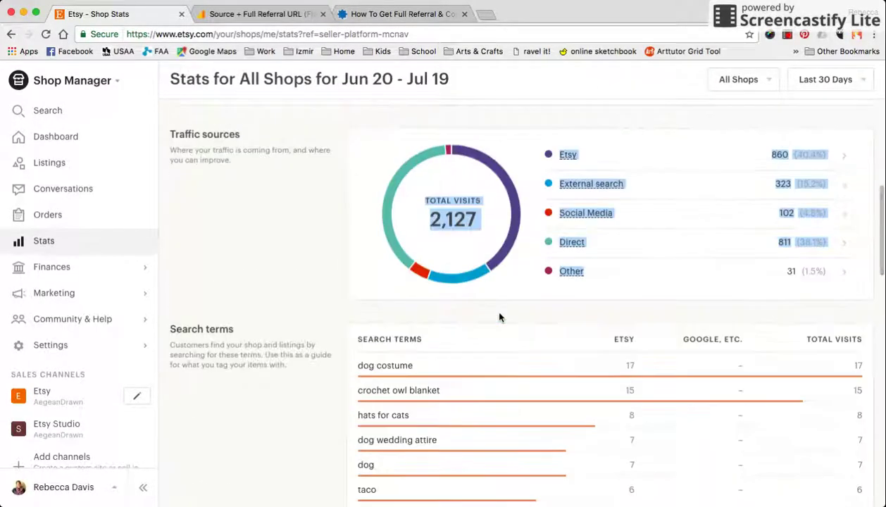
Open the details of the Other traffic source and look through its list of referring websites
click(567, 272)
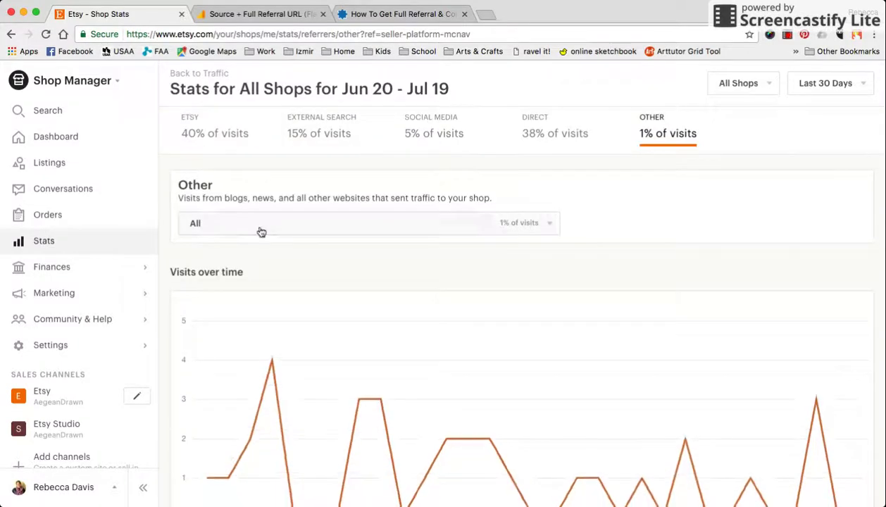
click(259, 229)
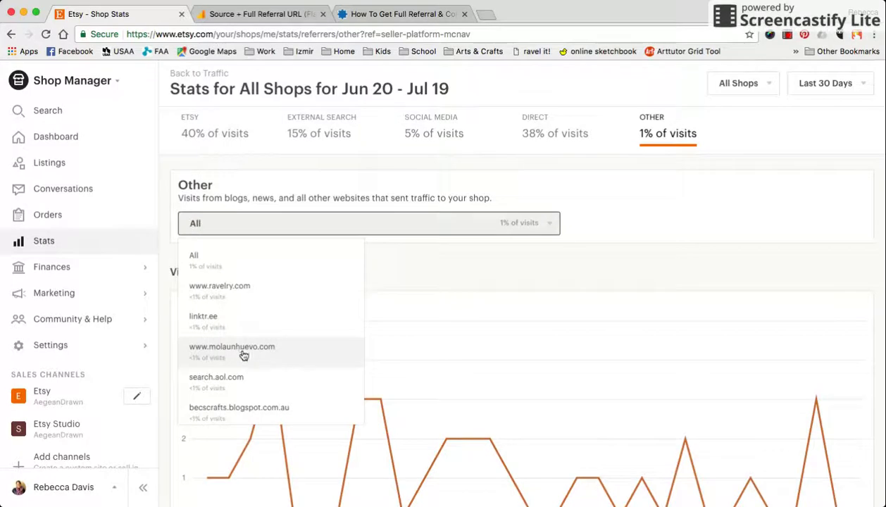
scroll(259, 358, down, 2)
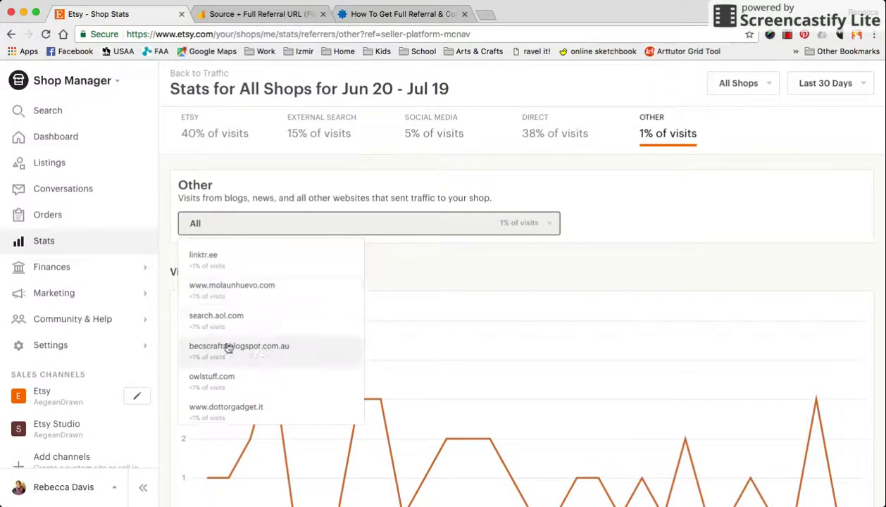
scroll(245, 350, down, 2)
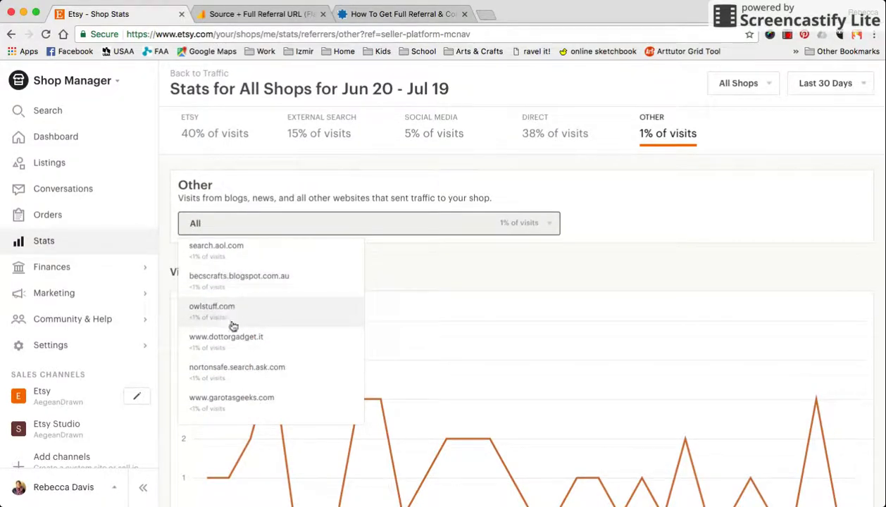
scroll(268, 366, down, 2)
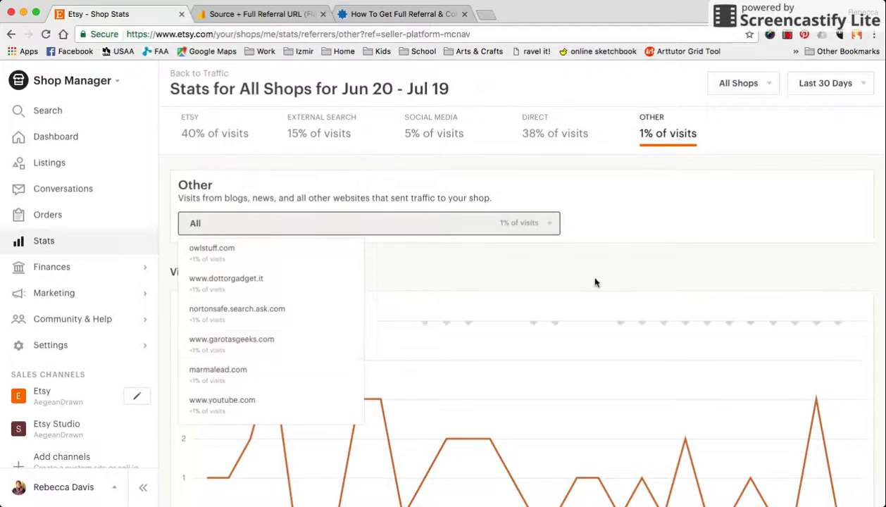
click(629, 206)
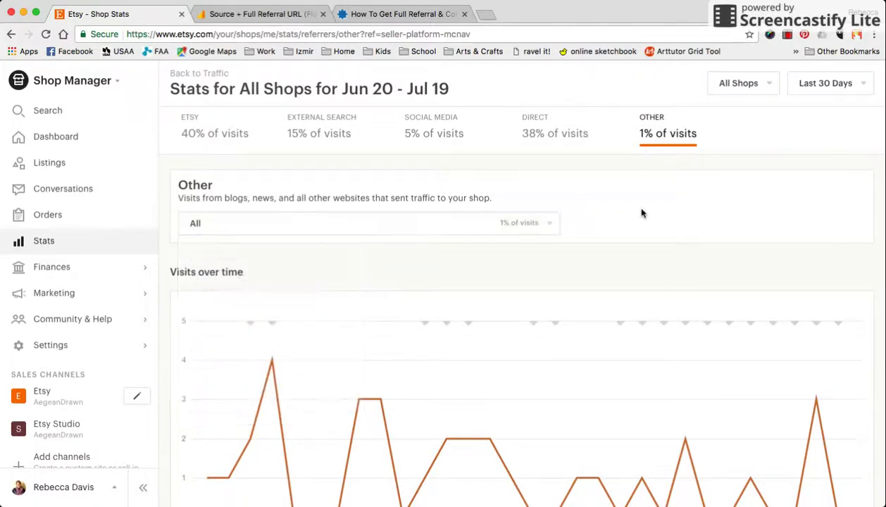
click(479, 230)
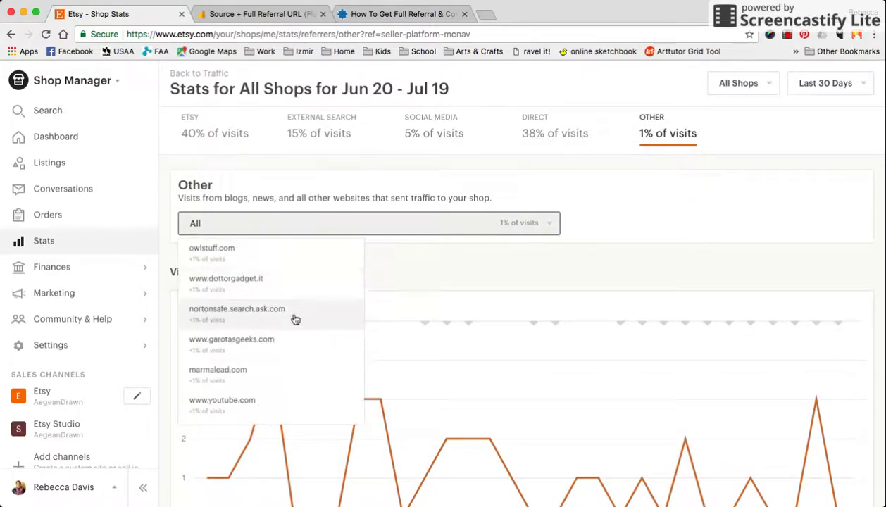
scroll(295, 320, up, 5)
click(279, 289)
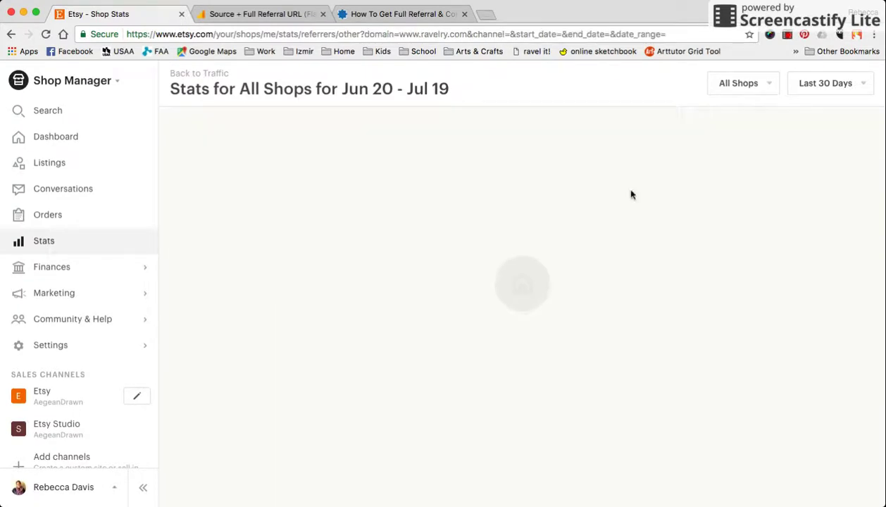
scroll(631, 195, down, 8)
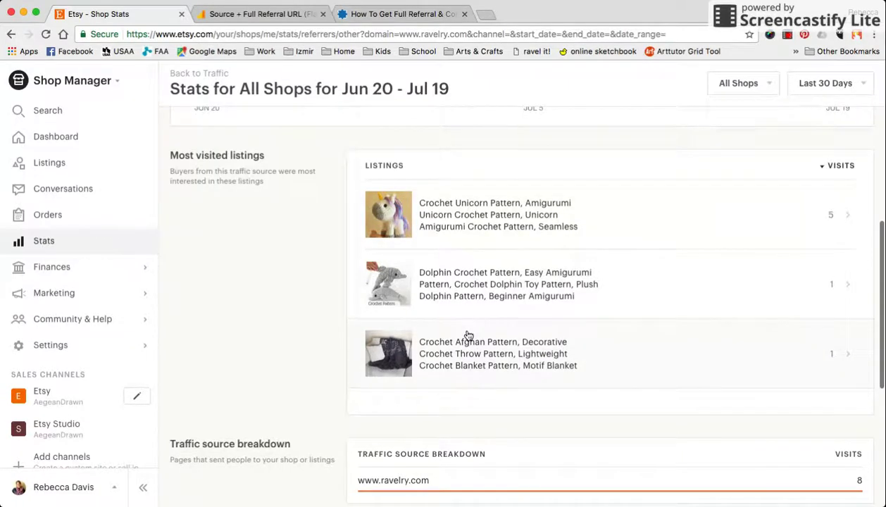
scroll(467, 338, down, 1)
scroll(467, 337, down, 2)
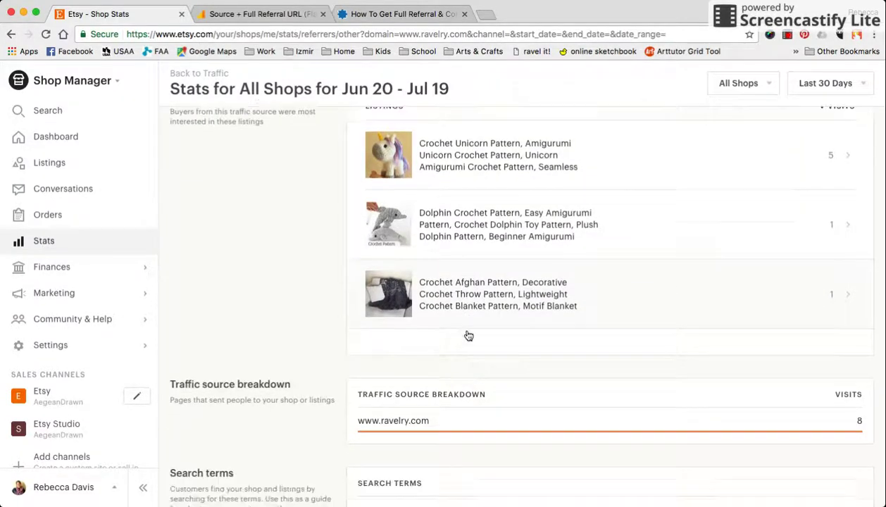
drag(356, 380, 435, 381)
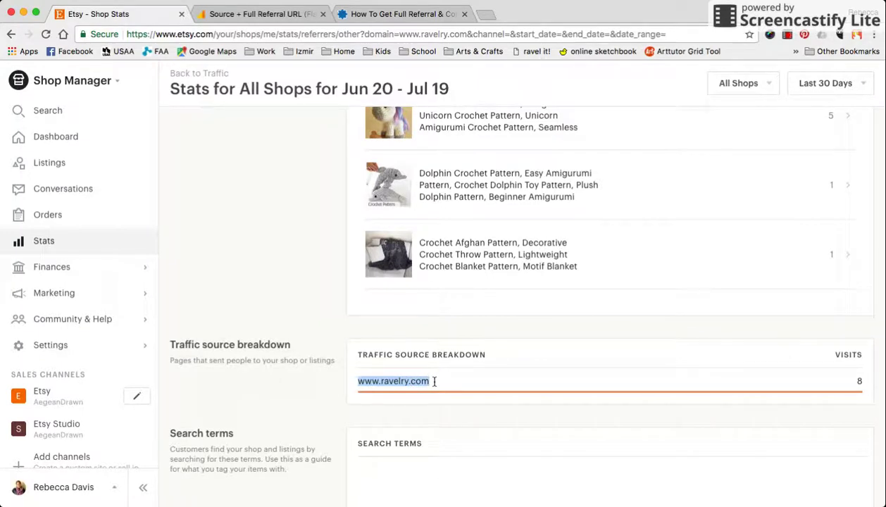
key(ctrl+c)
key(ctrl+t)
key(ctrl+v)
key(Return)
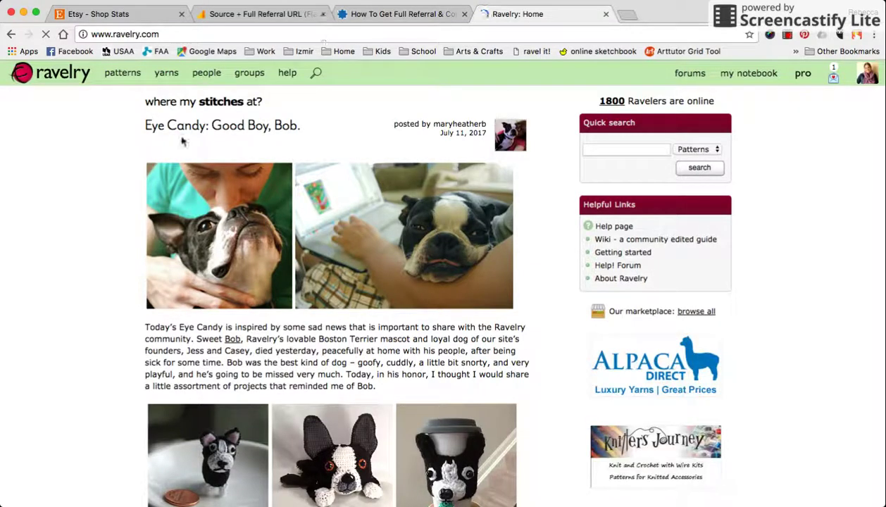
Close the Ravelry page and return to the Etsy stats to recheck the listings visited from that source
click(606, 15)
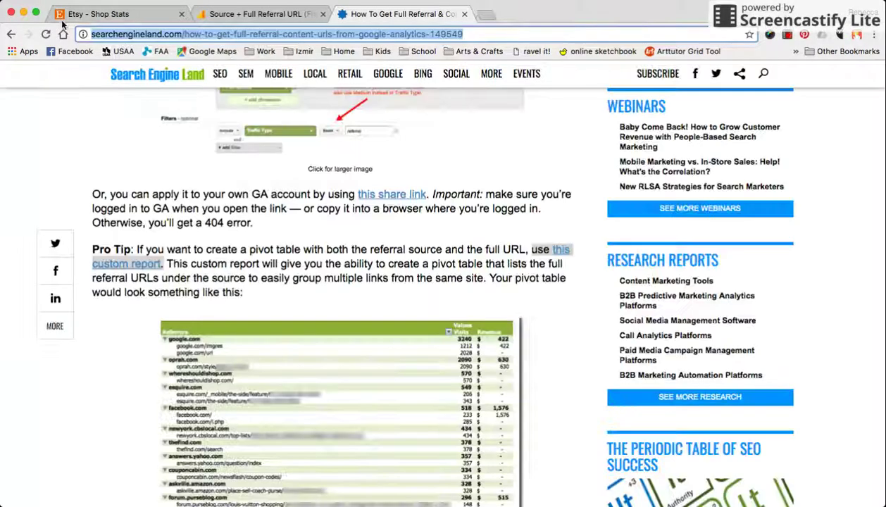
click(113, 14)
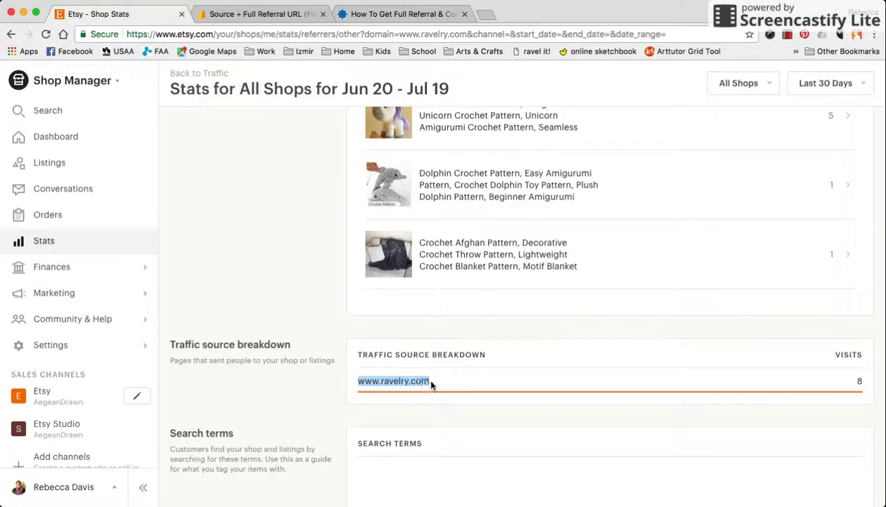
click(432, 384)
scroll(471, 259, up, 3)
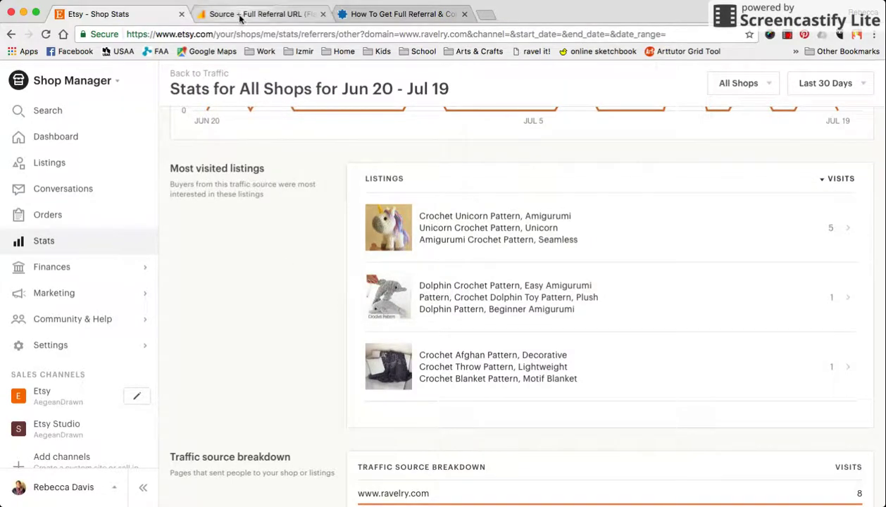
Switch to Google Analytics, clear the owlstuff.com filter from the custom report and highlight the report's title
click(240, 14)
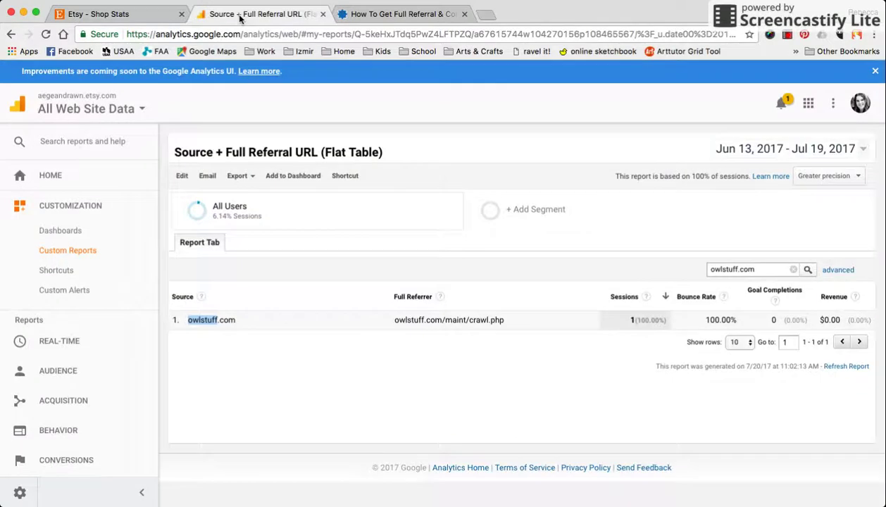
click(793, 270)
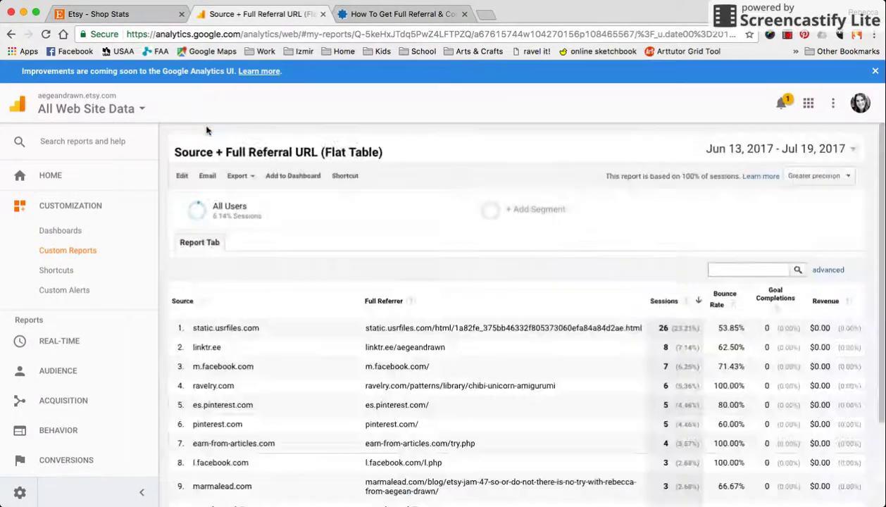
drag(175, 152, 389, 156)
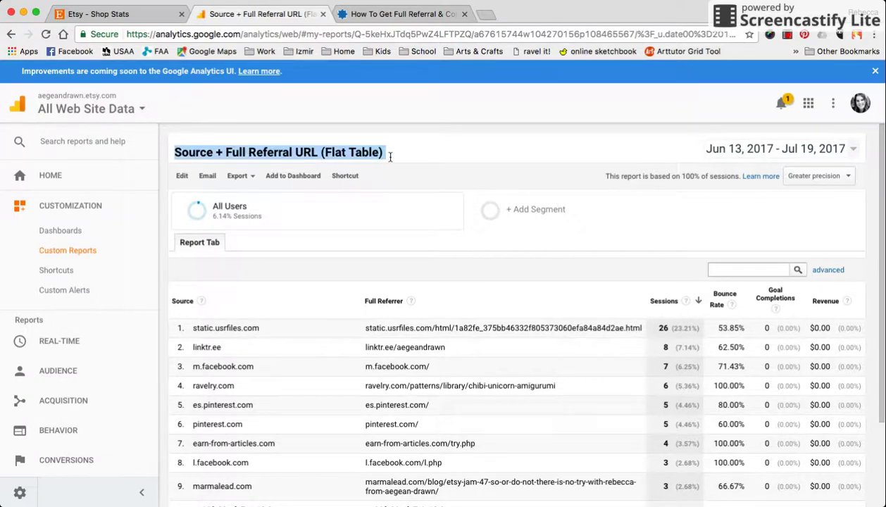
Switch to the Search Engine Land article and find the custom report link in its Pro Tip paragraph
click(364, 15)
scroll(331, 296, up, 15)
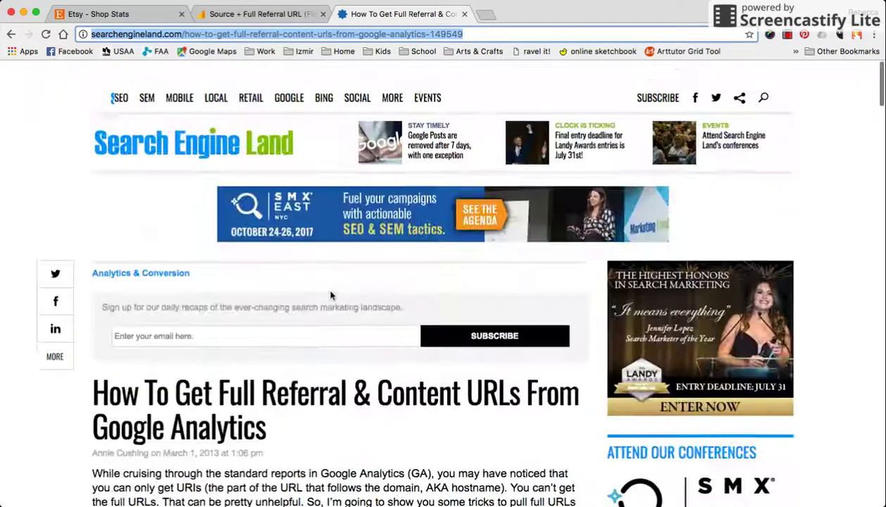
scroll(331, 296, down, 4)
scroll(330, 296, down, 7)
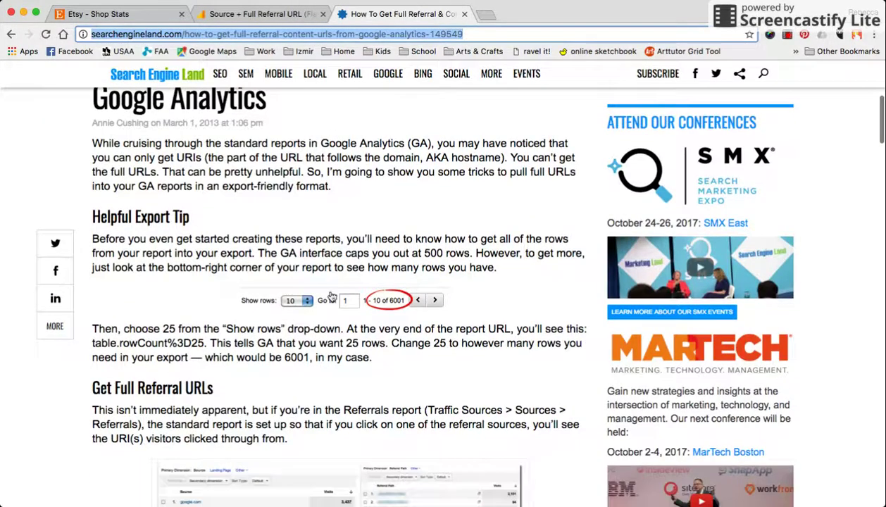
scroll(331, 295, down, 6)
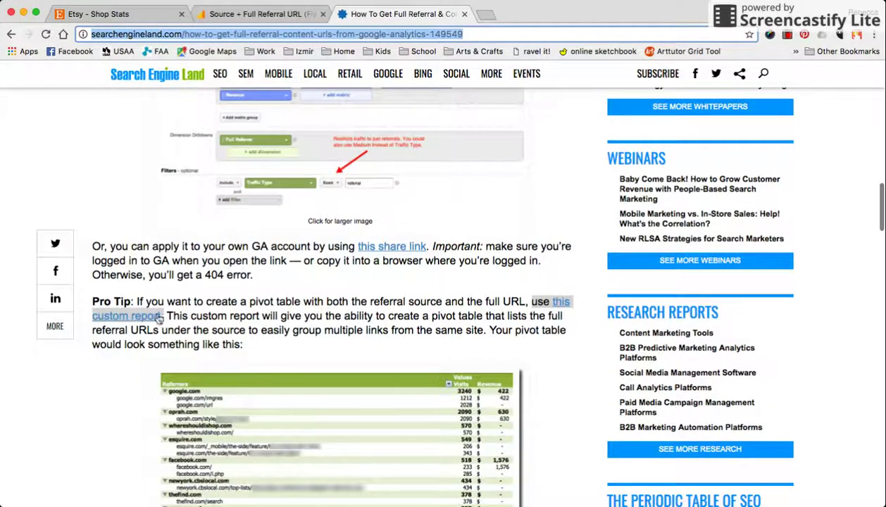
Return to the Google Analytics custom report and review its sources and full referrer URLs
click(263, 14)
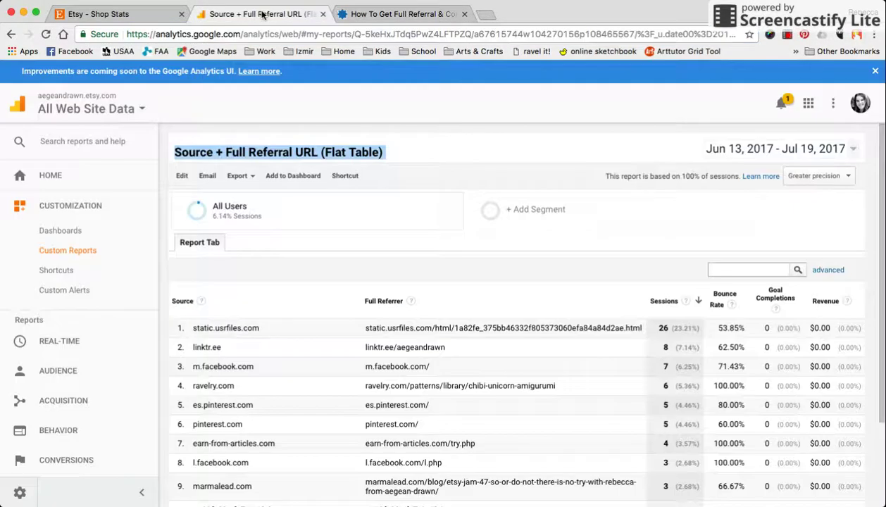
click(161, 272)
scroll(475, 234, down, 1)
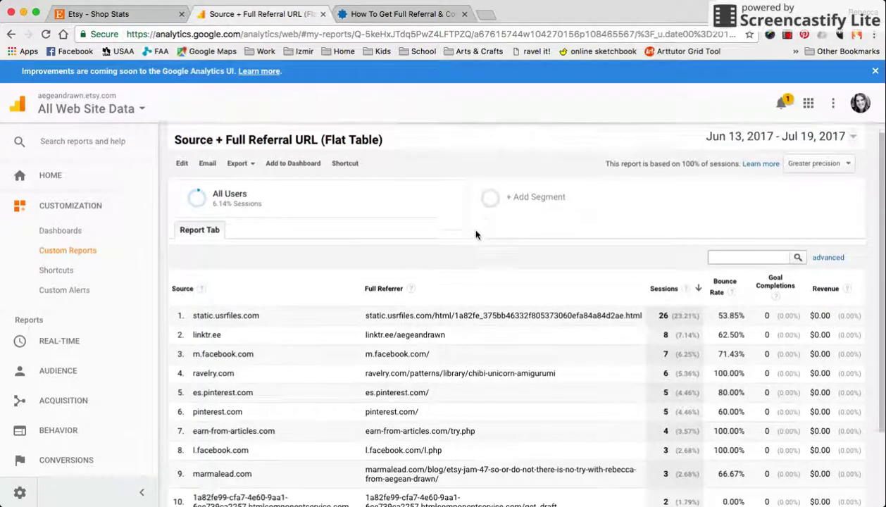
scroll(475, 235, down, 2)
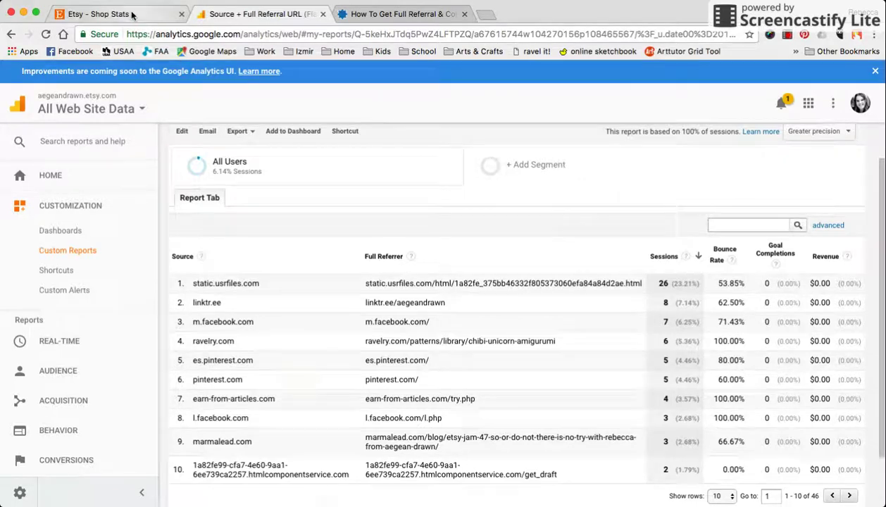
Switch back to the Etsy stats and compare the ravelry.com traffic breakdown with its visits graph and listings
click(106, 14)
scroll(457, 311, down, 5)
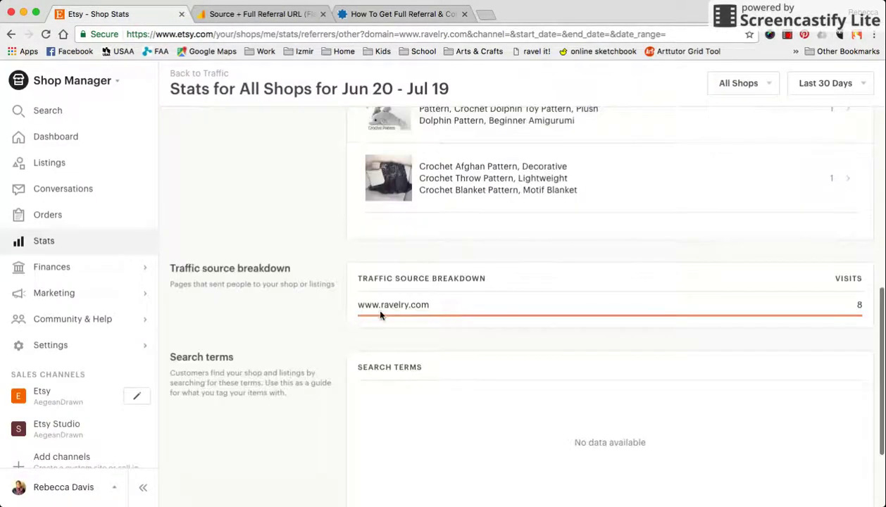
click(241, 14)
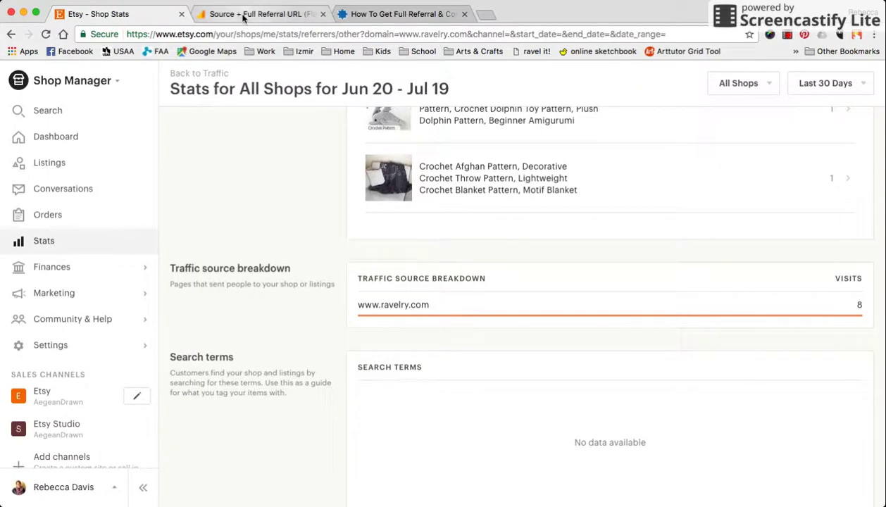
click(116, 14)
scroll(423, 271, up, 4)
scroll(423, 271, up, 3)
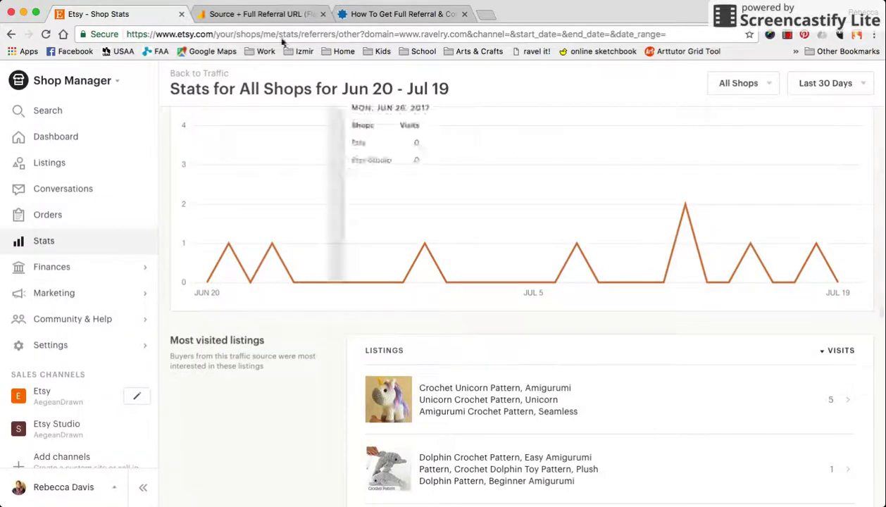
Filter the Source + Full Referral URL report in Google Analytics by ravelry.com
click(257, 14)
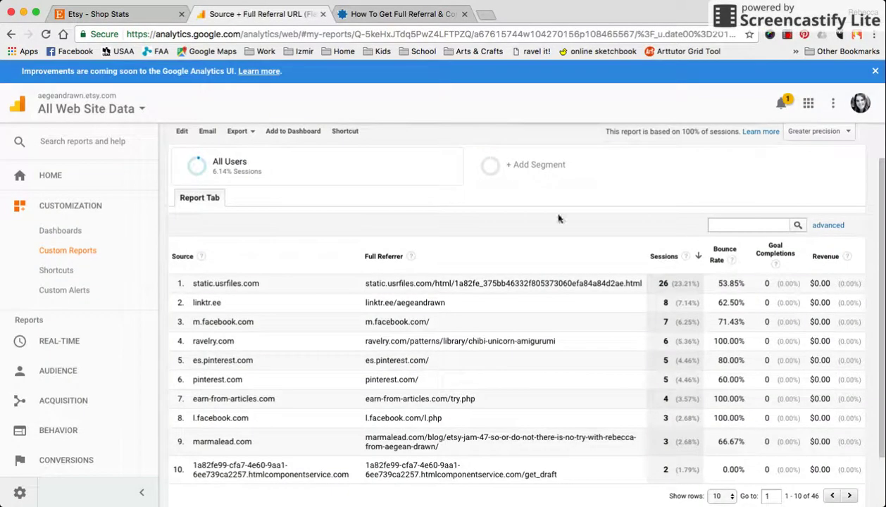
click(752, 225)
text(ravelry.com)
key(Return)
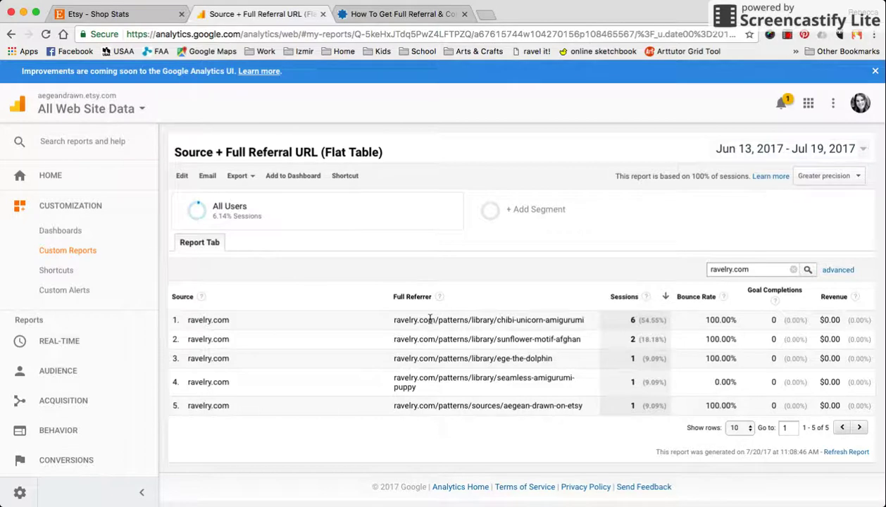
Open the full referrer ravelry.com/patterns/library/chibi-unicorn-amigurumi in a new browser tab and find the pattern website link on its page
drag(395, 319, 584, 323)
key(super+c)
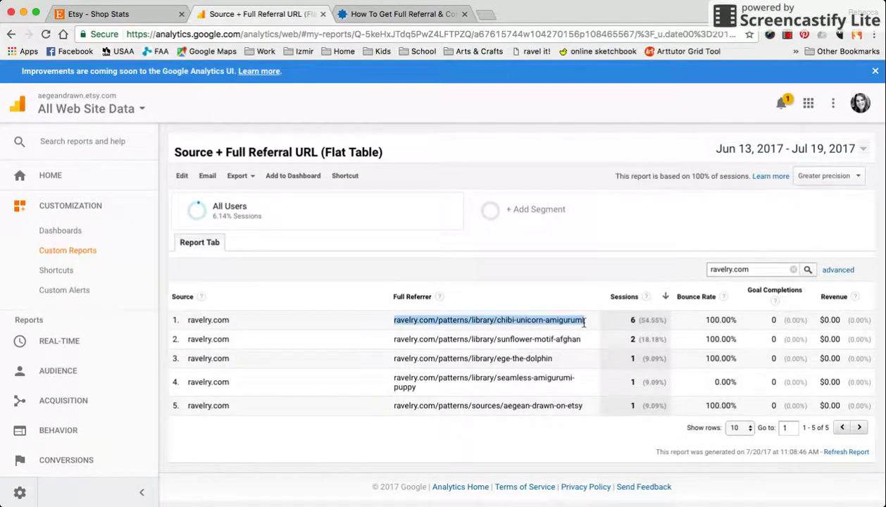
click(485, 15)
key(super+v)
key(Return)
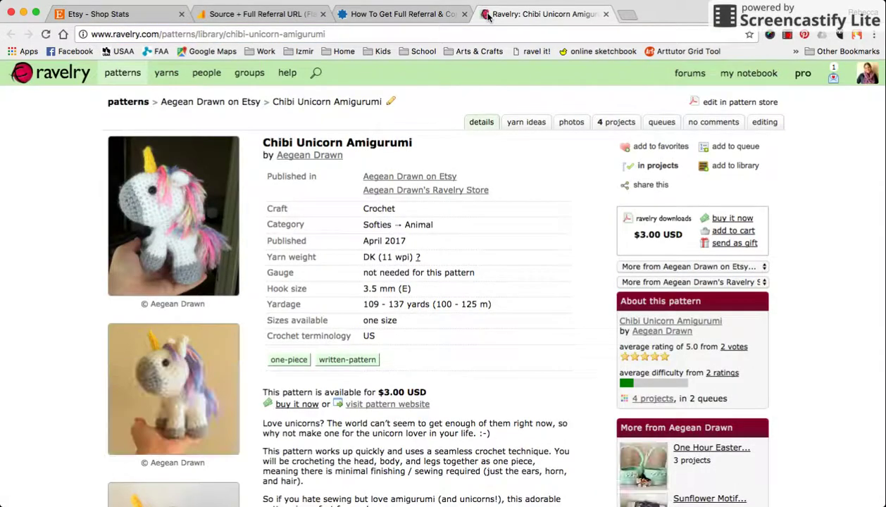
scroll(297, 265, down, 5)
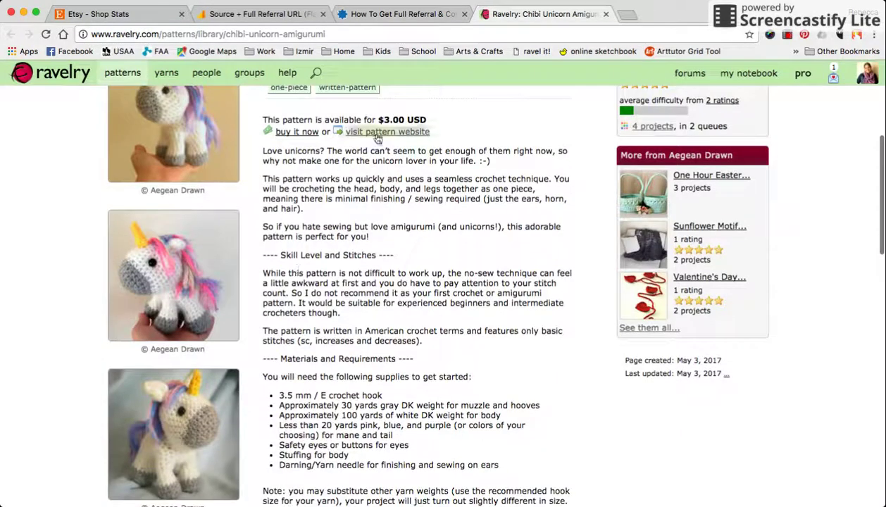
Check the ravelry.com listings and traffic source breakdown in Etsy stats, and filter the Google Analytics report by owlstuff.com
click(106, 10)
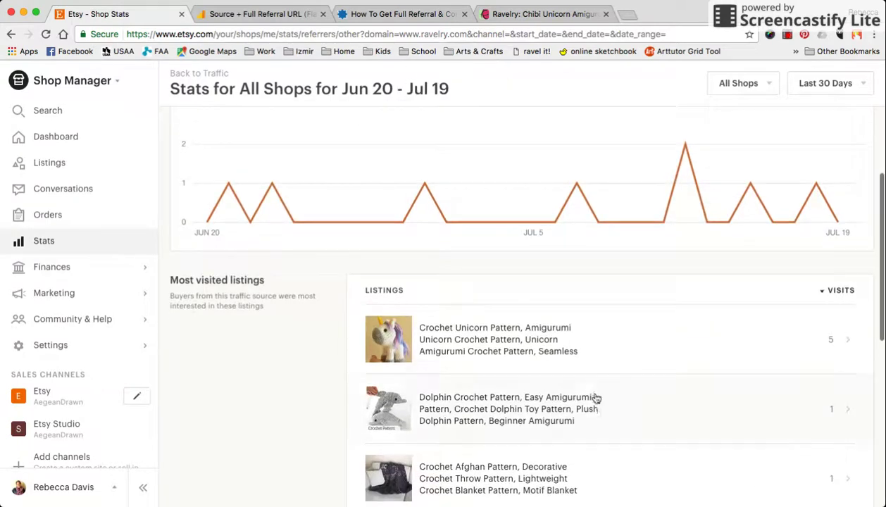
scroll(594, 395, down, 5)
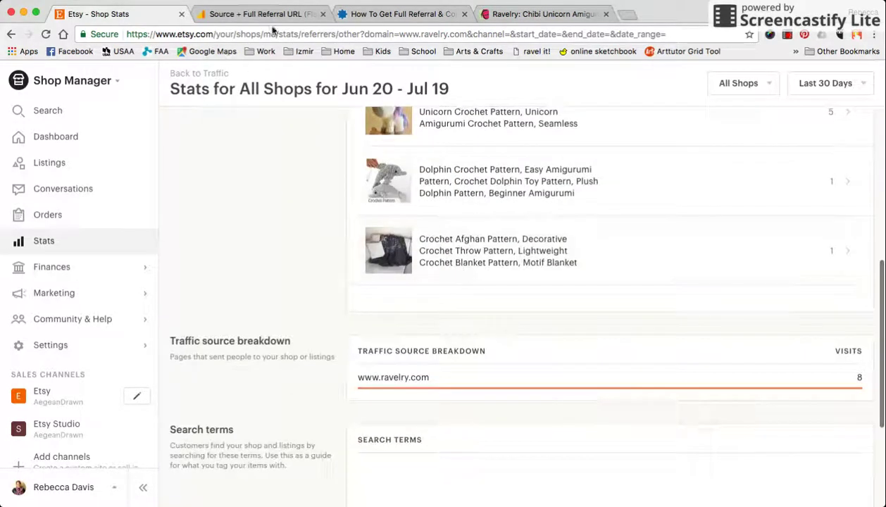
click(264, 15)
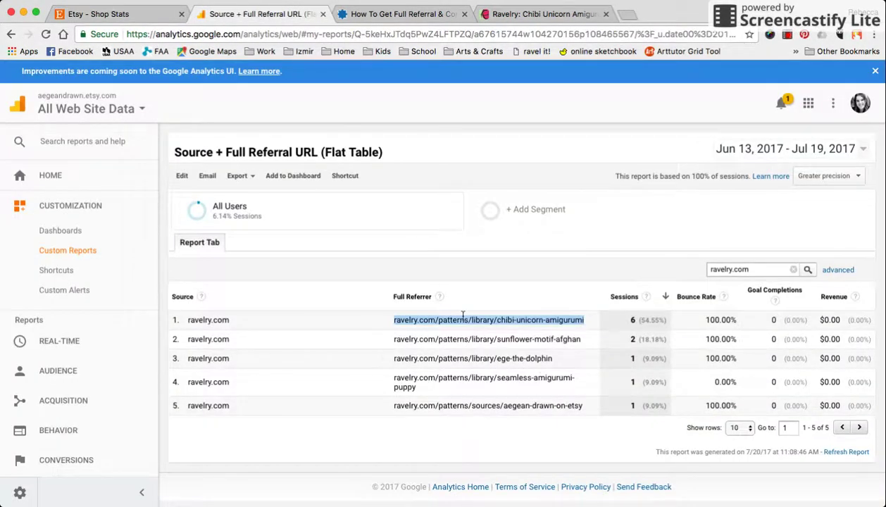
double_click(729, 269)
text(o)
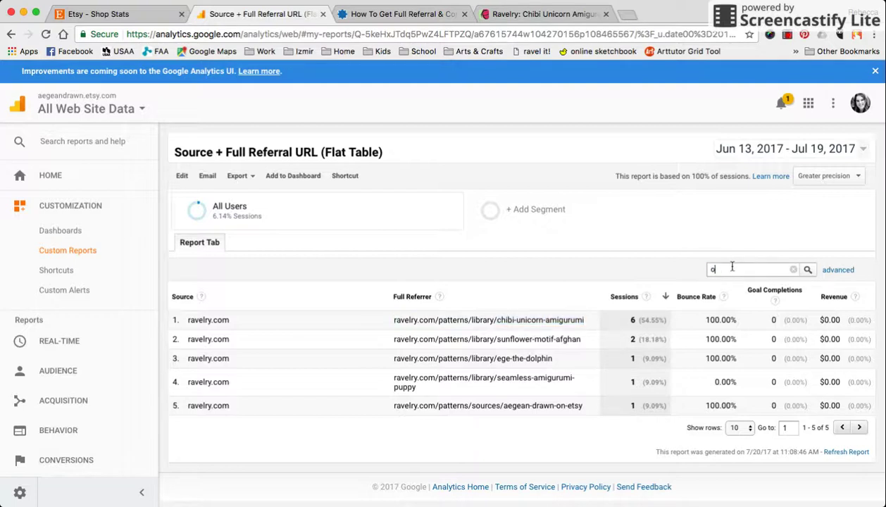
text(wlstuff.com)
key(Return)
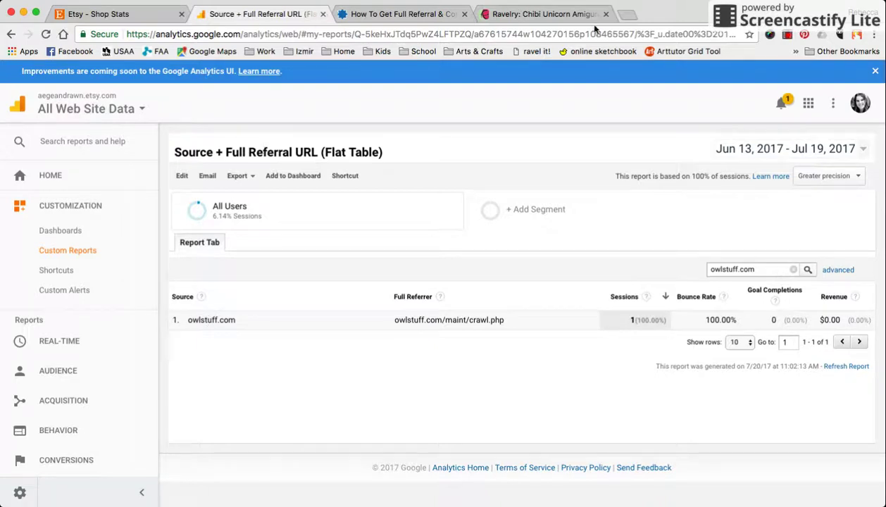
Copy the full referrer owlstuff.com/maint/crawl.php from the Google Analytics report and load it in the Ravelry tab
click(542, 14)
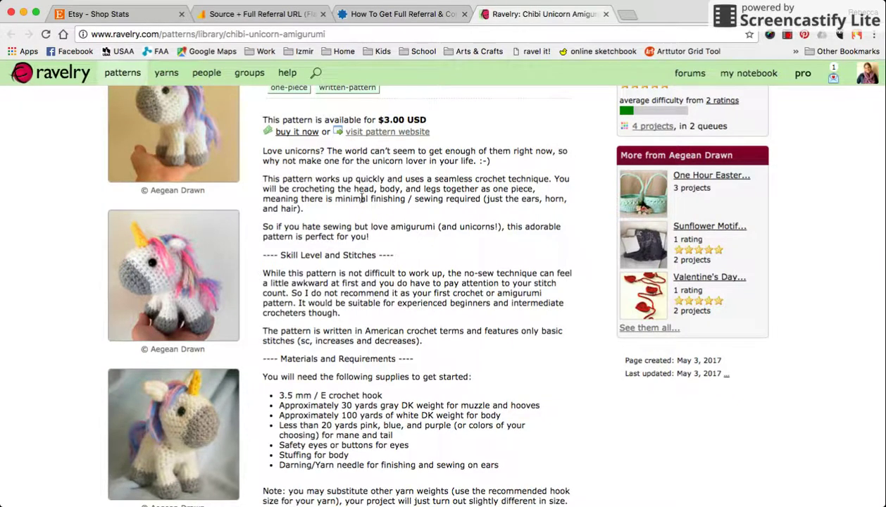
click(257, 14)
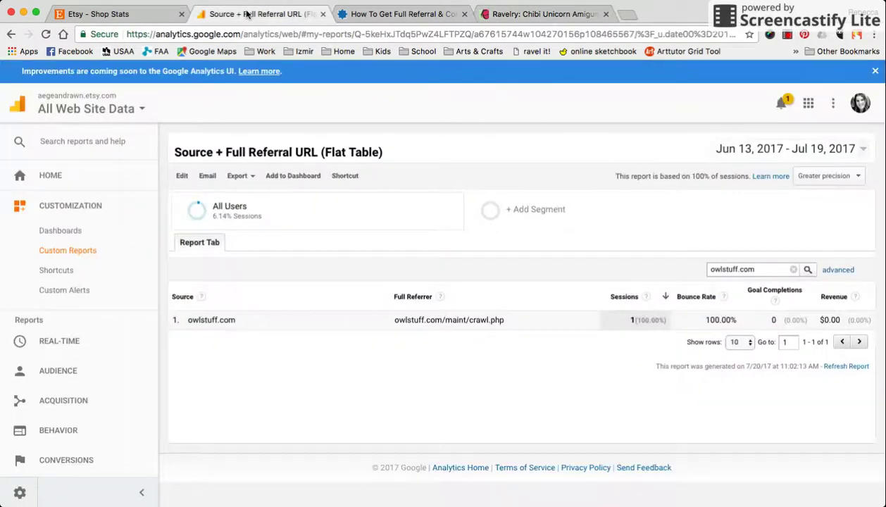
drag(395, 320, 516, 321)
key(super+c)
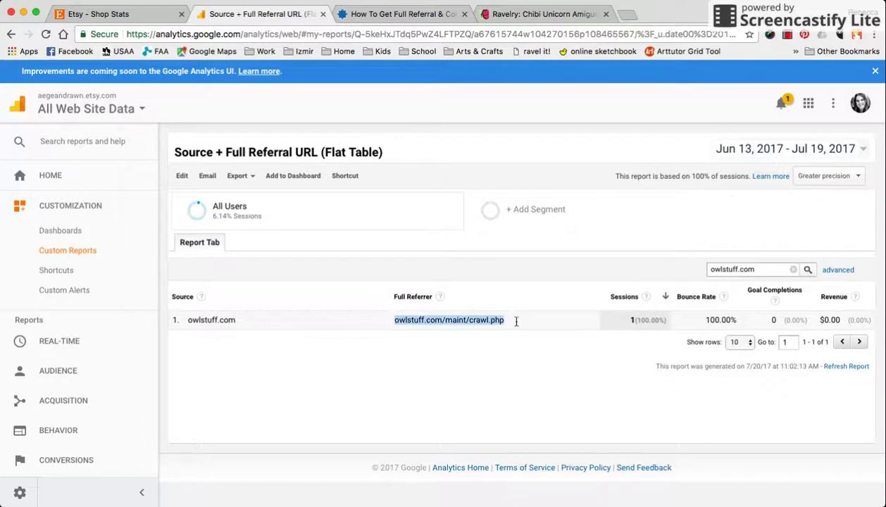
click(519, 14)
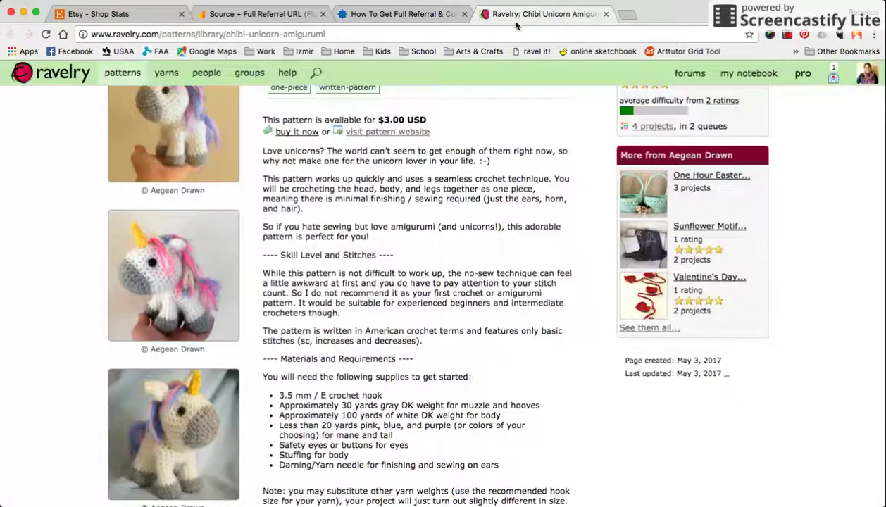
click(496, 34)
key(super+v)
key(Return)
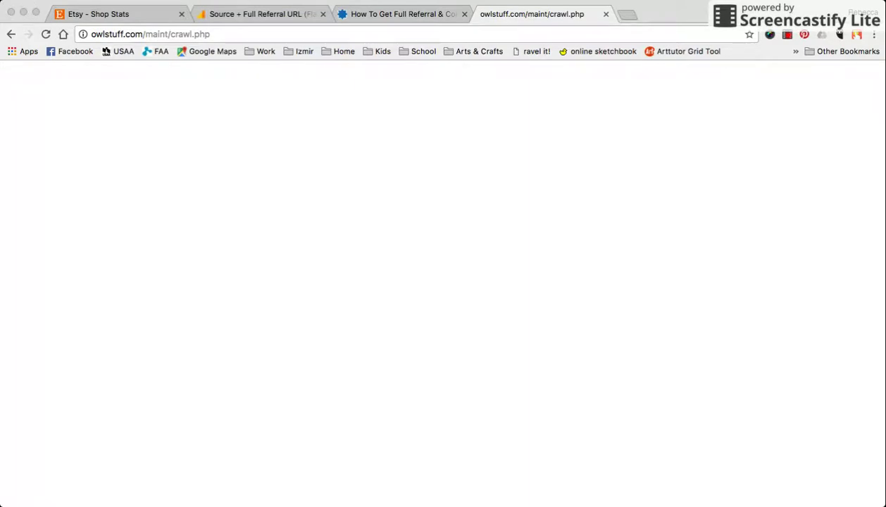
Close the owlstuff.com/maint/crawl.php tab and examine the maint/crawl part of that referrer in the Google Analytics report
click(606, 14)
click(607, 15)
click(239, 14)
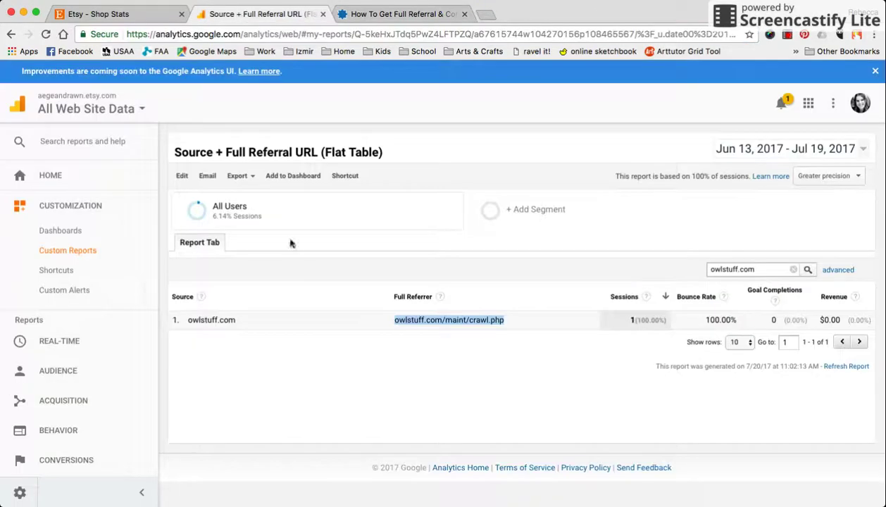
click(508, 409)
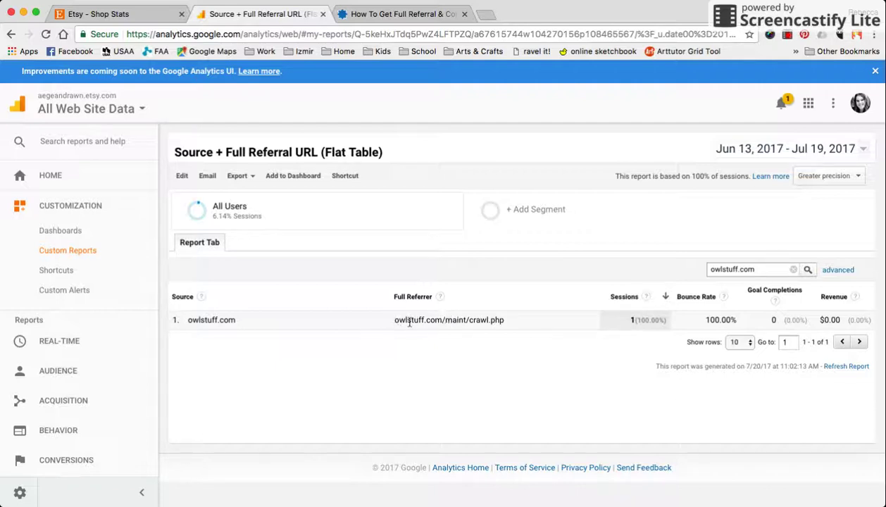
double_click(477, 320)
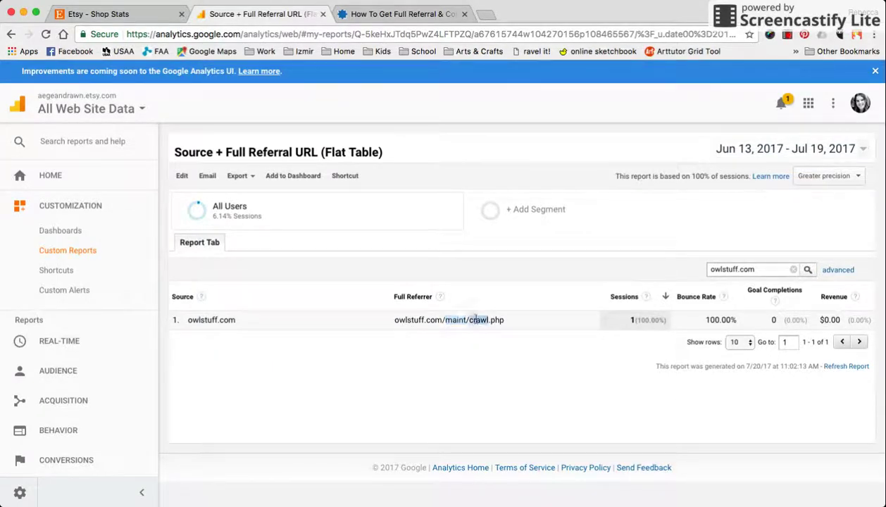
click(511, 393)
Open the owlstuff.com home page in a new tab and look through the first page of its Latest Items
drag(395, 320, 485, 15)
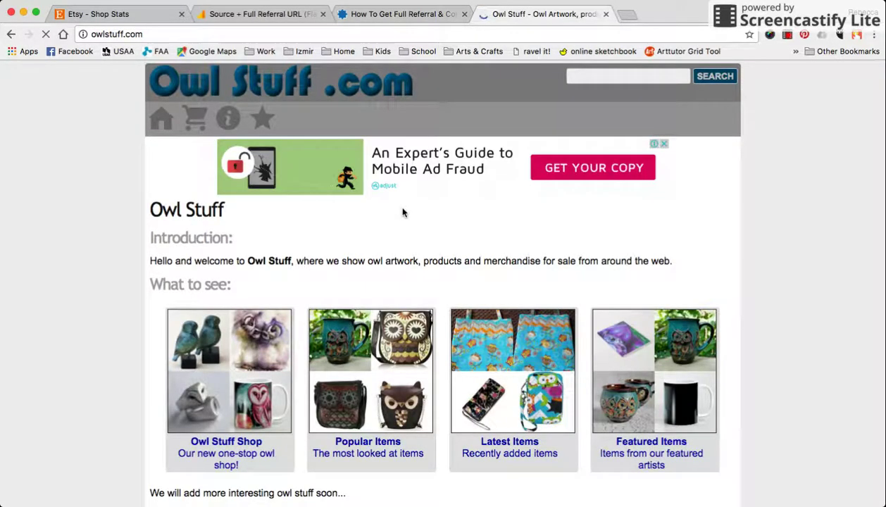
scroll(266, 243, down, 5)
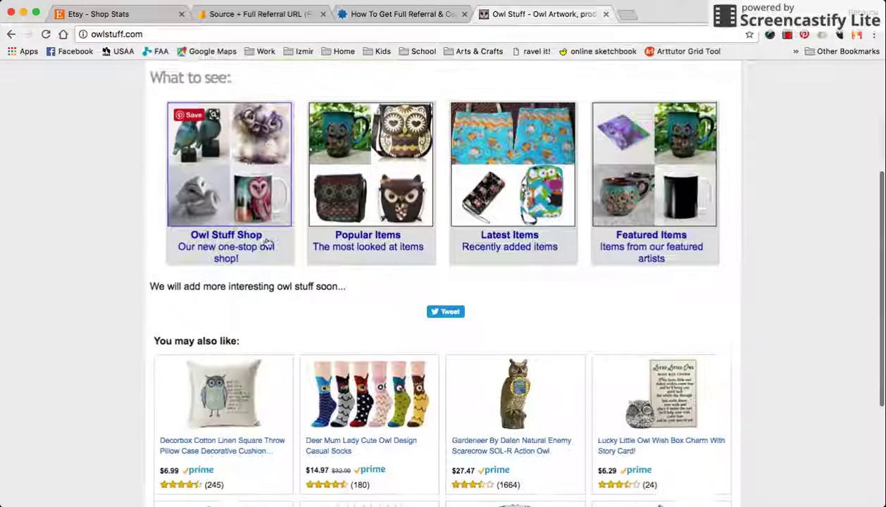
click(512, 196)
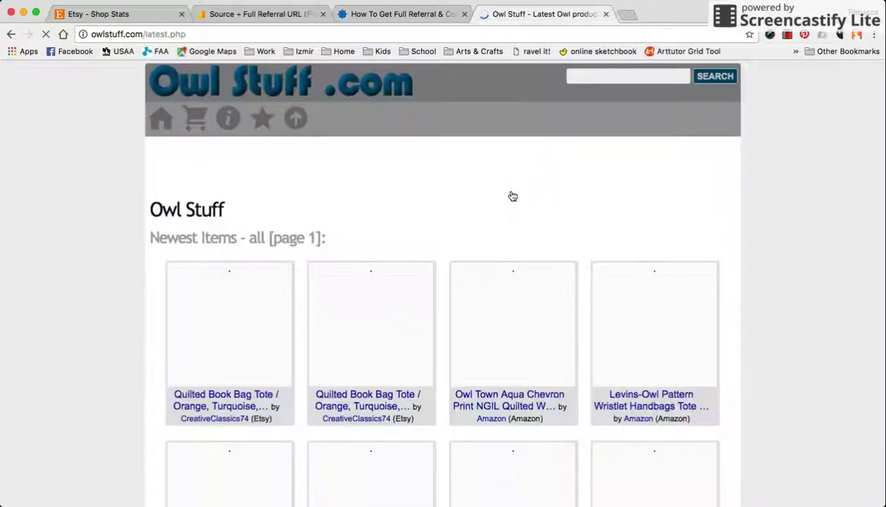
scroll(512, 194, down, 10)
scroll(512, 195, down, 9)
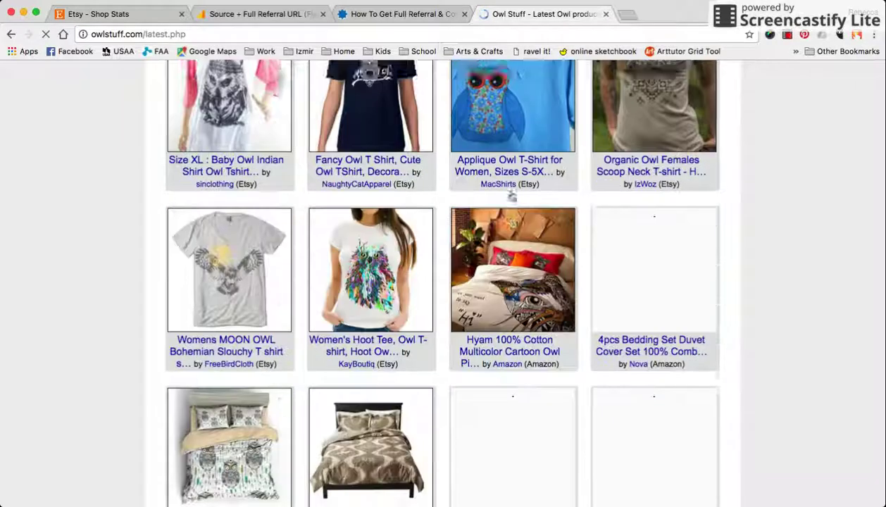
scroll(512, 204, down, 15)
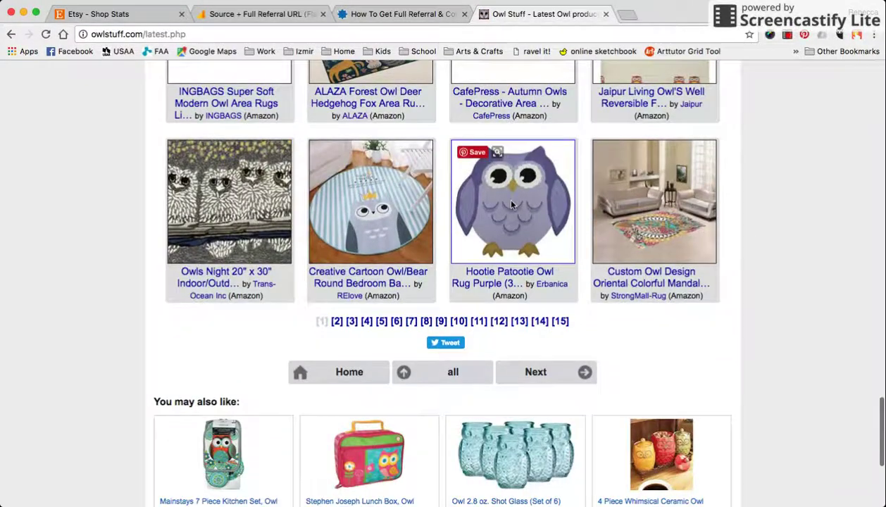
Look through pages 2 and 4 of Owl Stuff's newest items
click(337, 321)
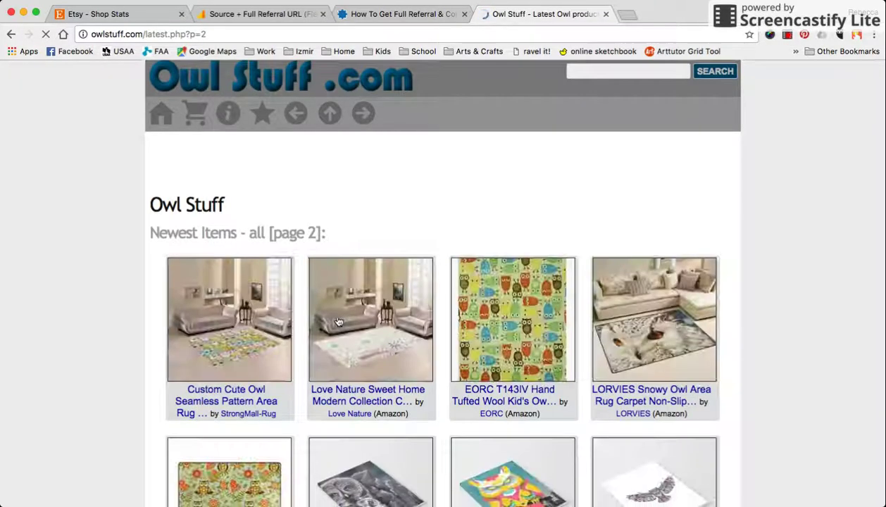
scroll(337, 321, down, 12)
scroll(337, 321, down, 15)
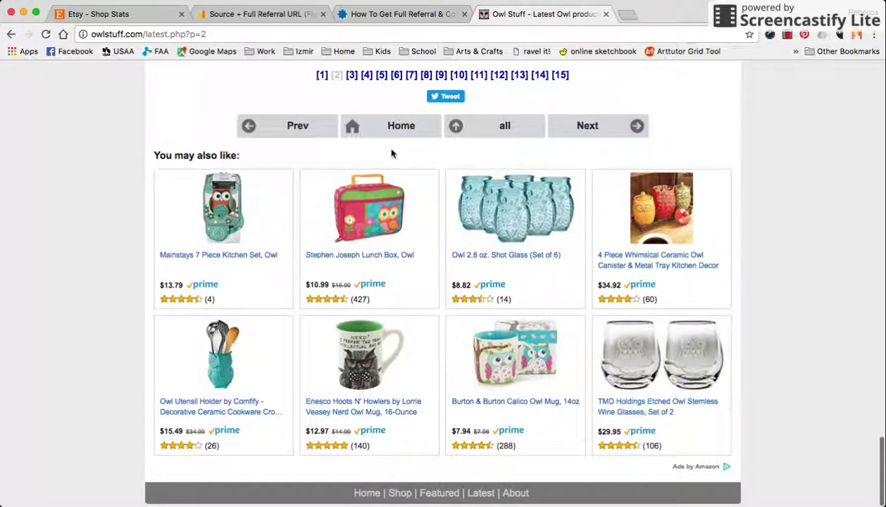
scroll(389, 152, up, 3)
click(366, 193)
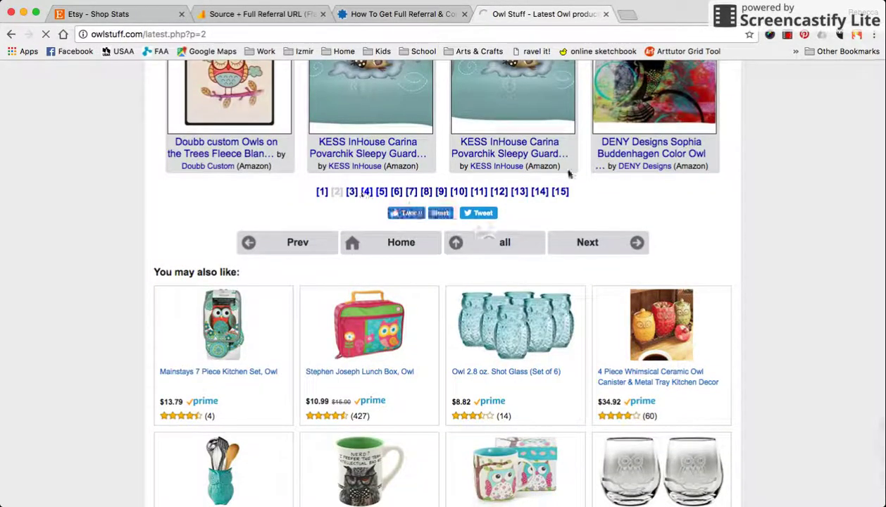
scroll(439, 245, down, 5)
scroll(448, 255, down, 11)
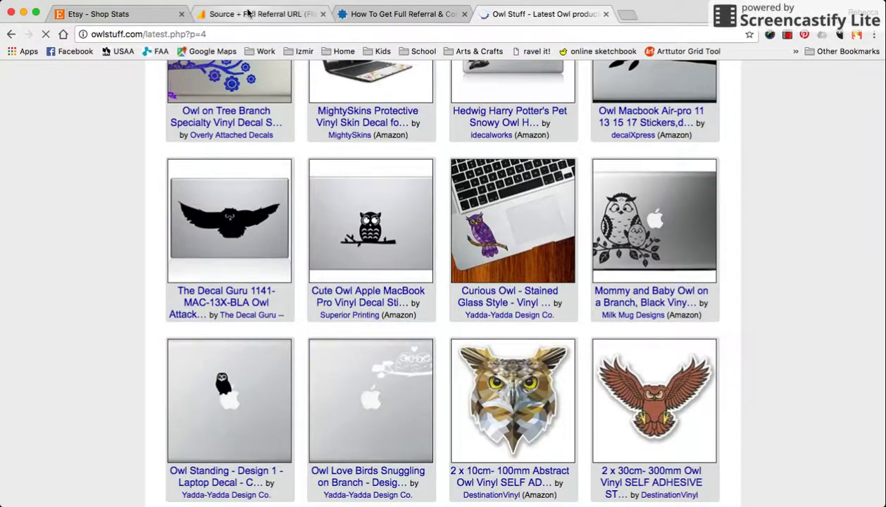
Recheck the owlstuff.com referrer in Google Analytics, and open the list of other referring websites in the Etsy stats
click(247, 14)
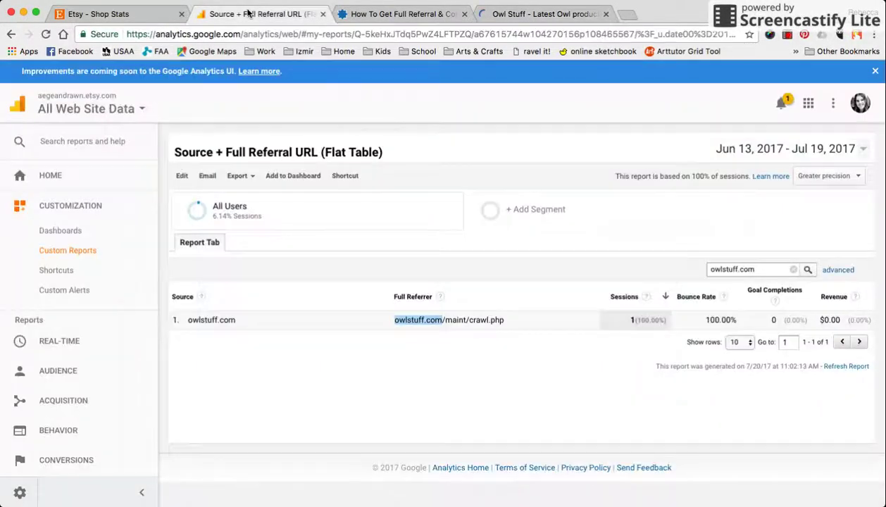
click(453, 319)
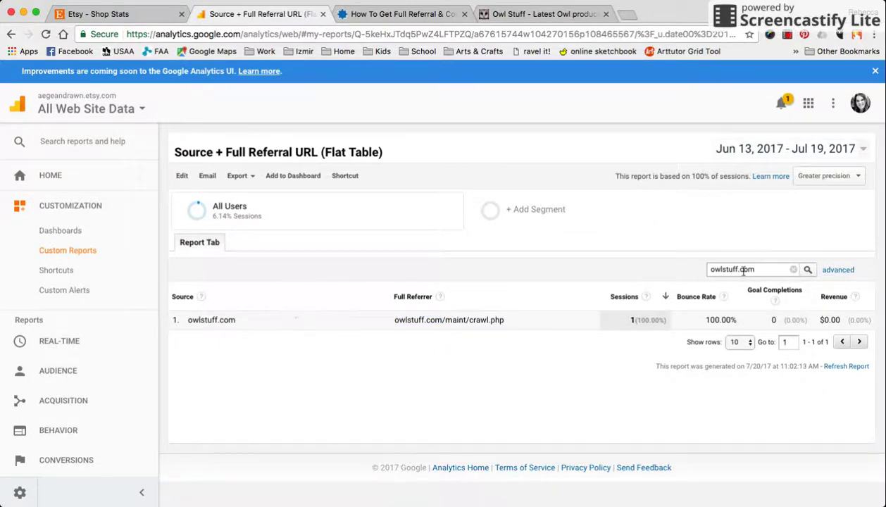
click(88, 14)
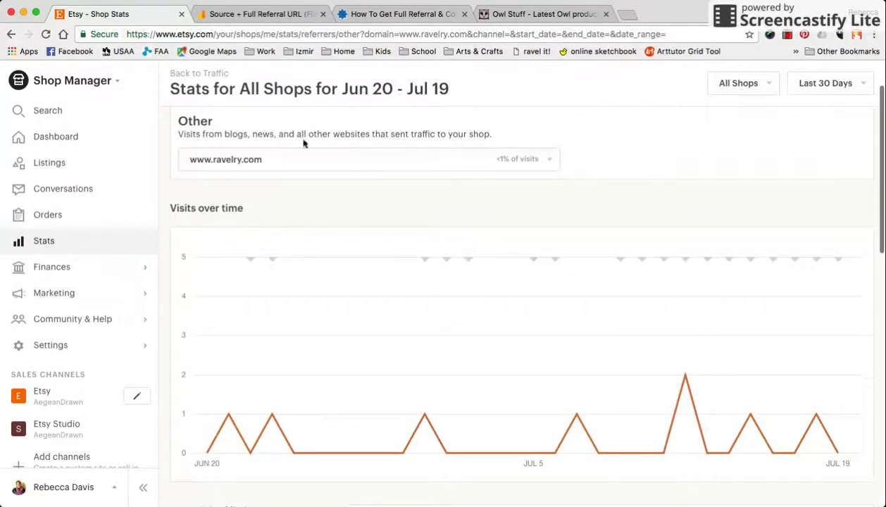
click(306, 164)
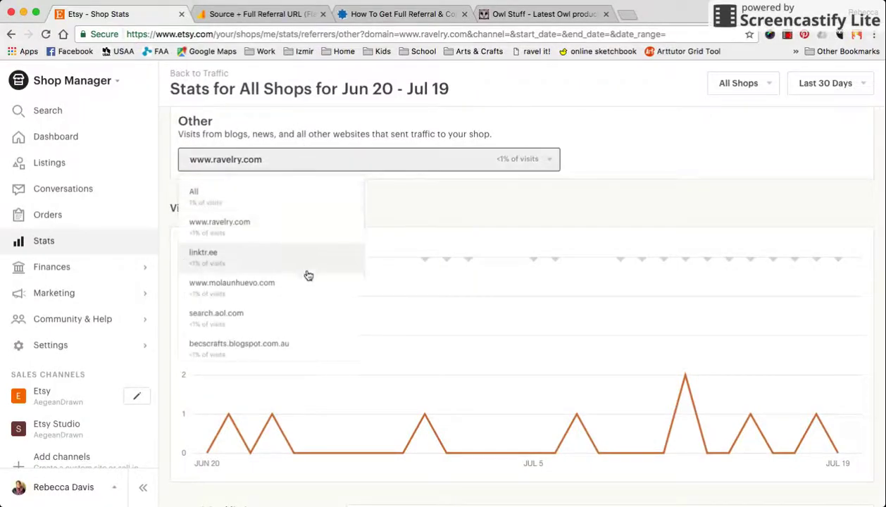
Clear the owlstuff.com filter in the Google Analytics report and review the unfiltered sources and full referrers, continuing to rows 11–20
click(234, 16)
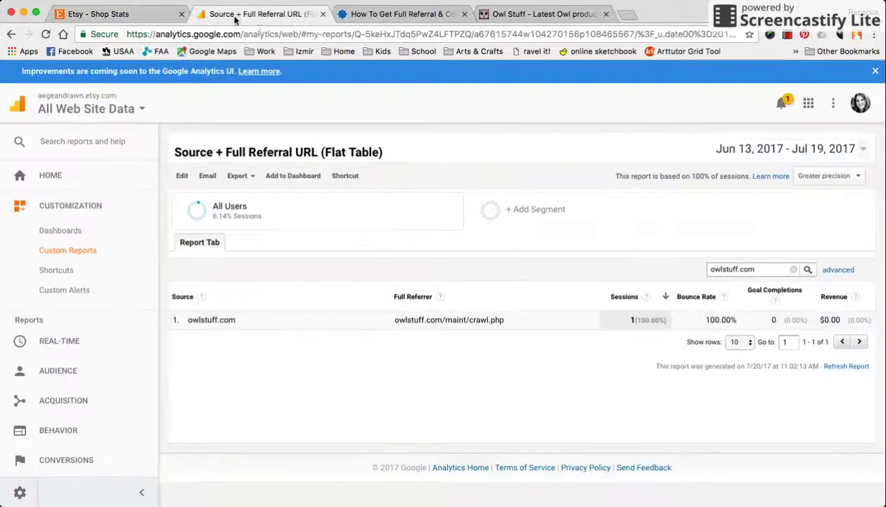
click(794, 270)
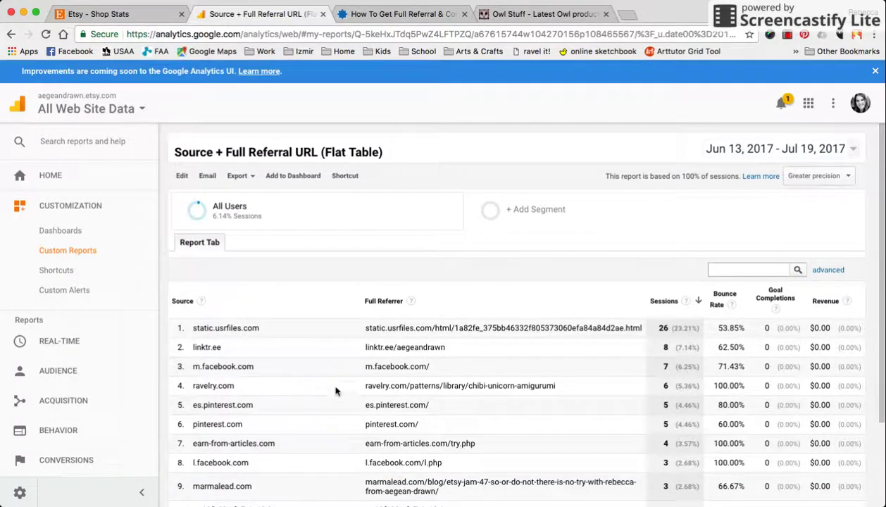
scroll(470, 381, down, 1)
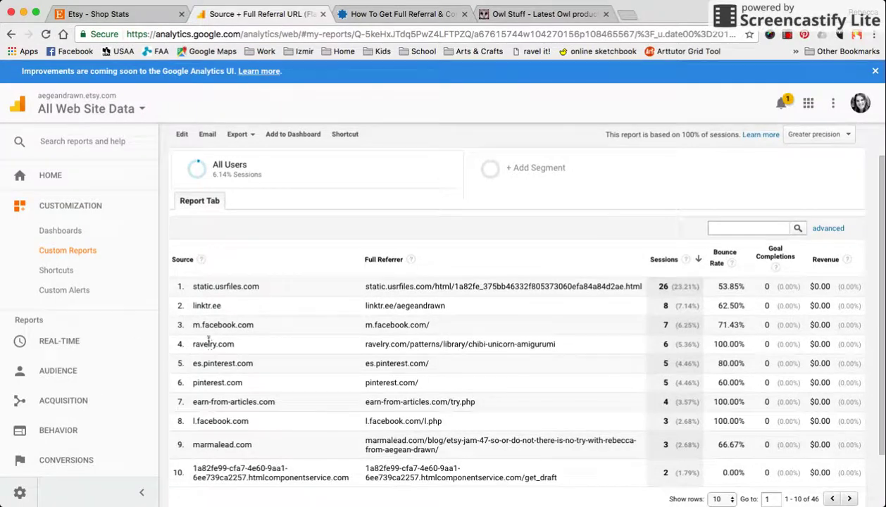
double_click(221, 381)
scroll(398, 380, down, 1)
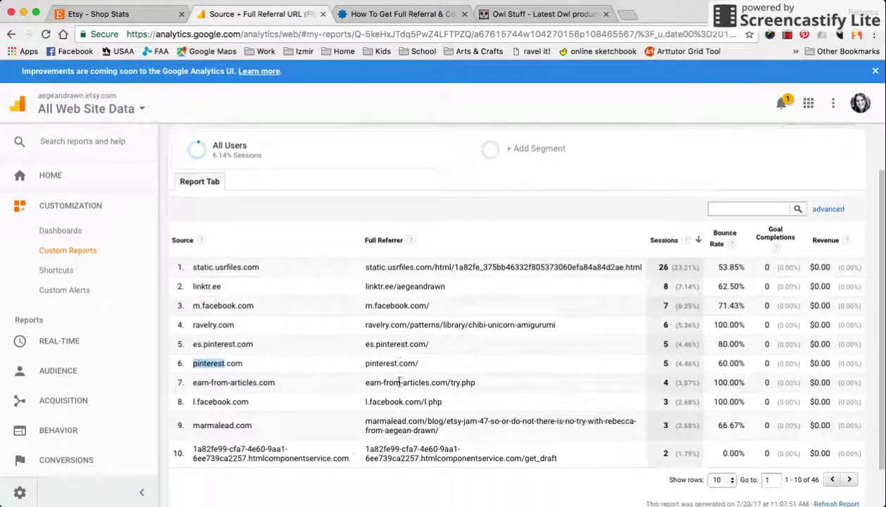
double_click(390, 363)
scroll(395, 364, down, 2)
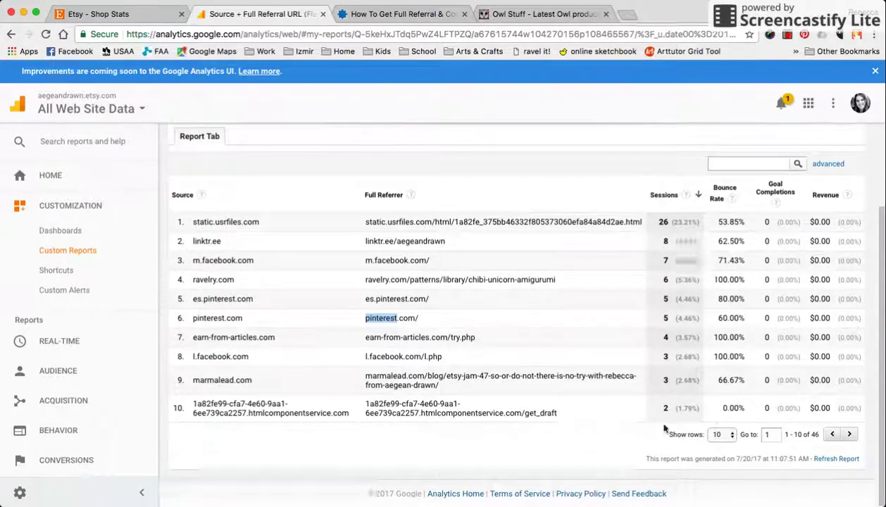
click(848, 434)
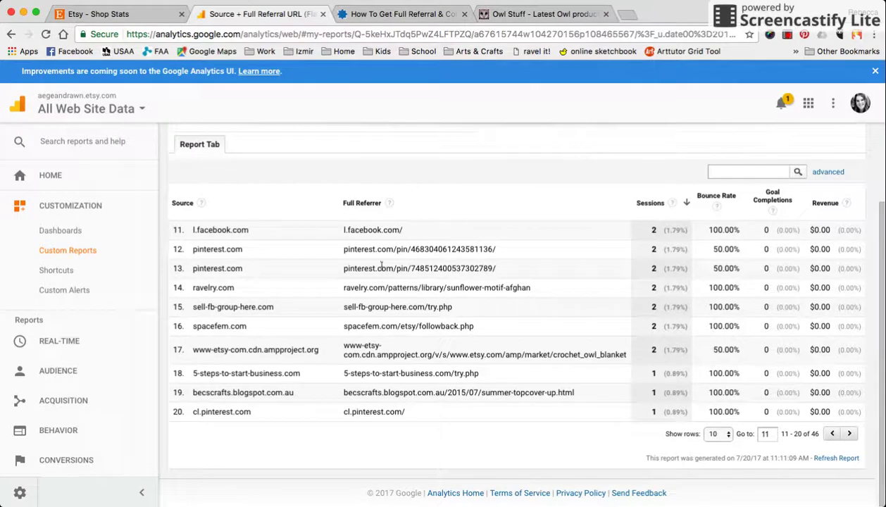
drag(344, 269, 504, 268)
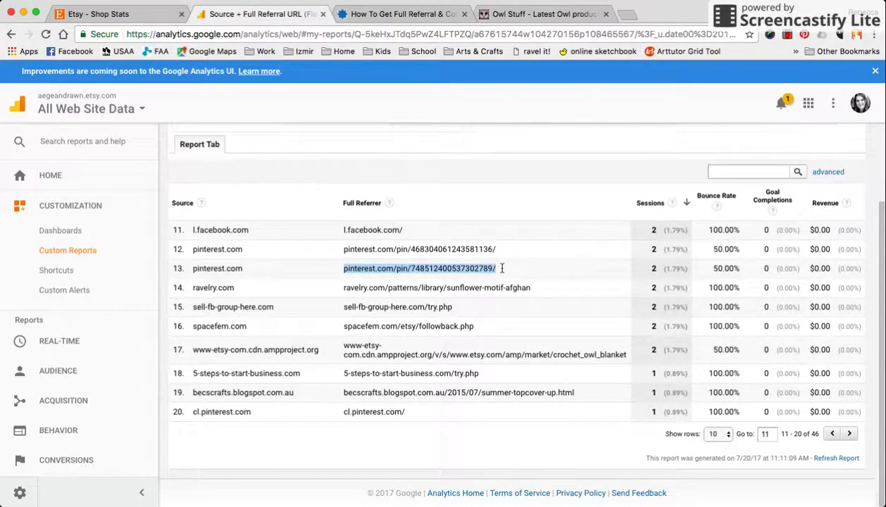
key(super+c)
key(super+t)
key(super+v)
key(Return)
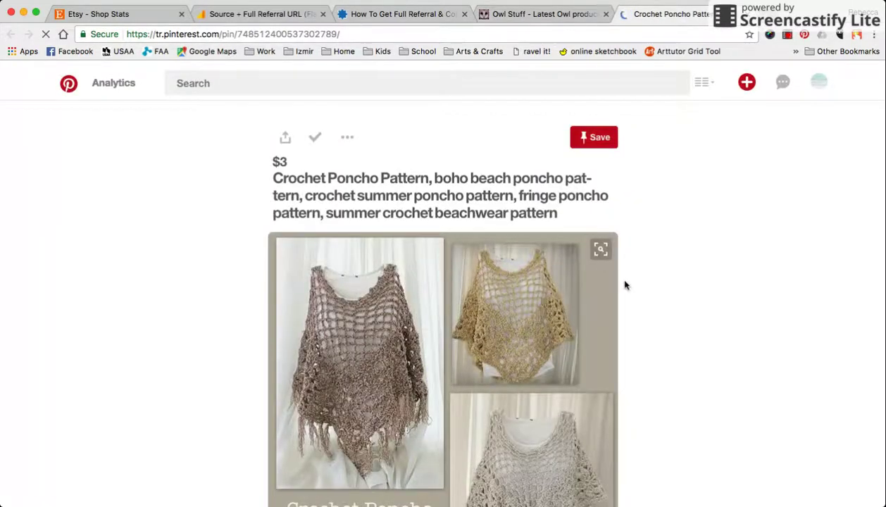
scroll(624, 282, down, 5)
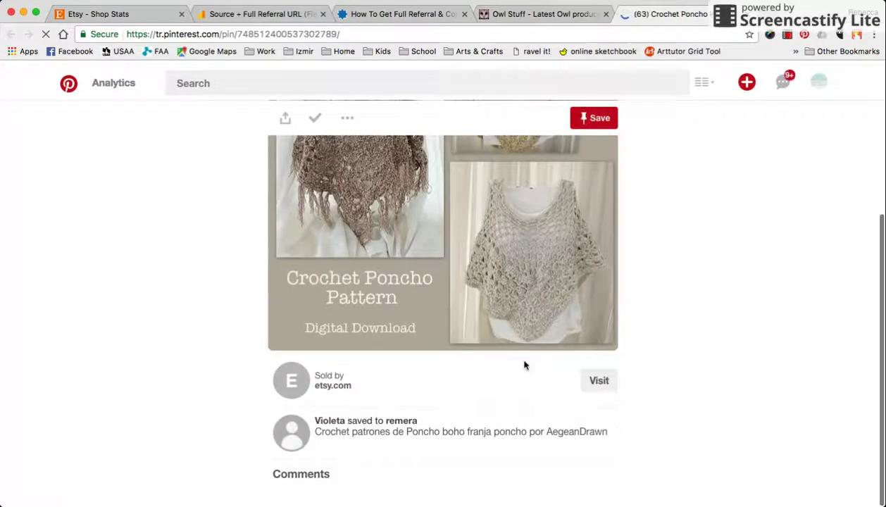
scroll(546, 435, down, 2)
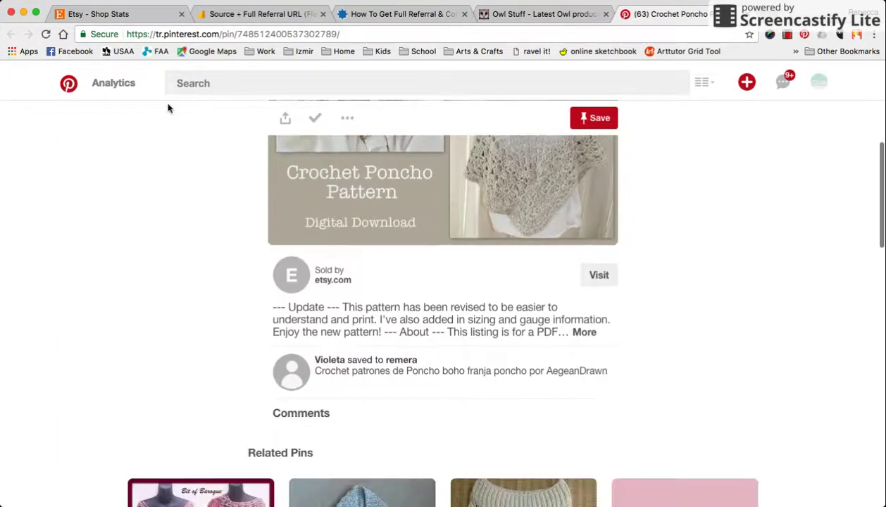
Return to the Google Analytics referral report and bring up rows 21–30 of the full referrers
click(106, 14)
click(239, 14)
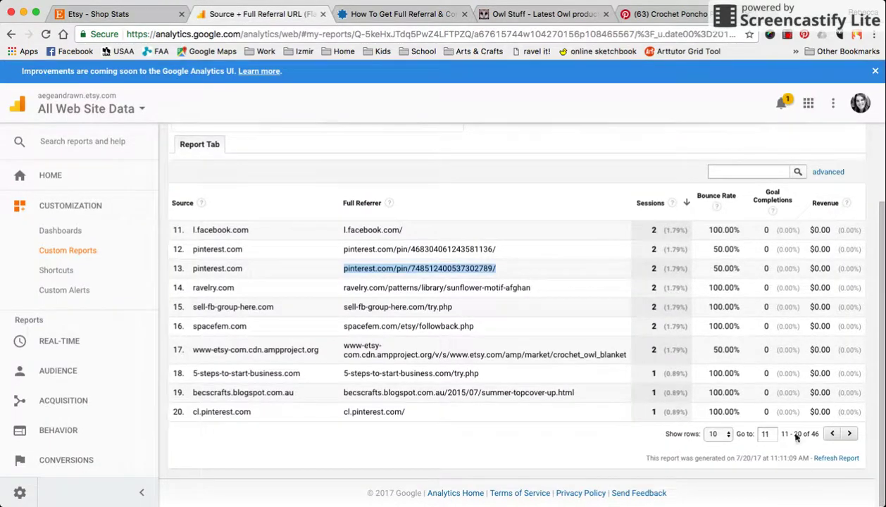
click(849, 434)
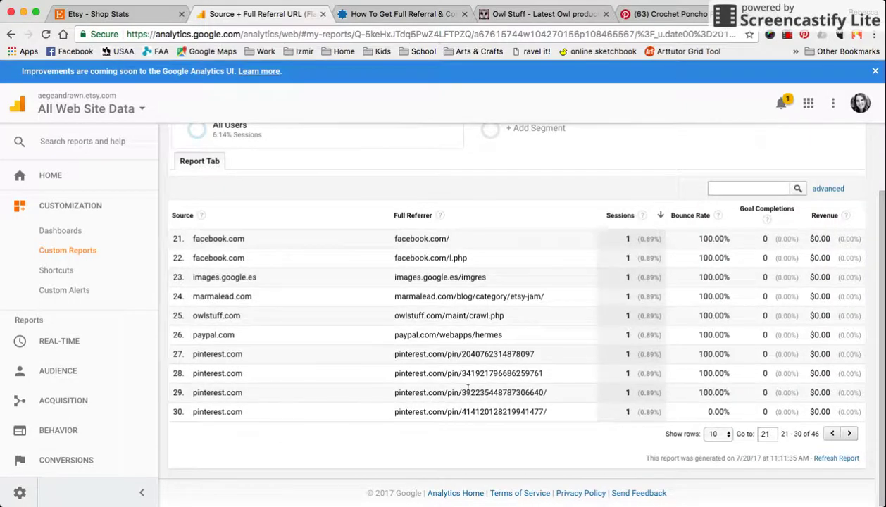
click(94, 13)
scroll(418, 276, down, 3)
scroll(396, 166, up, 4)
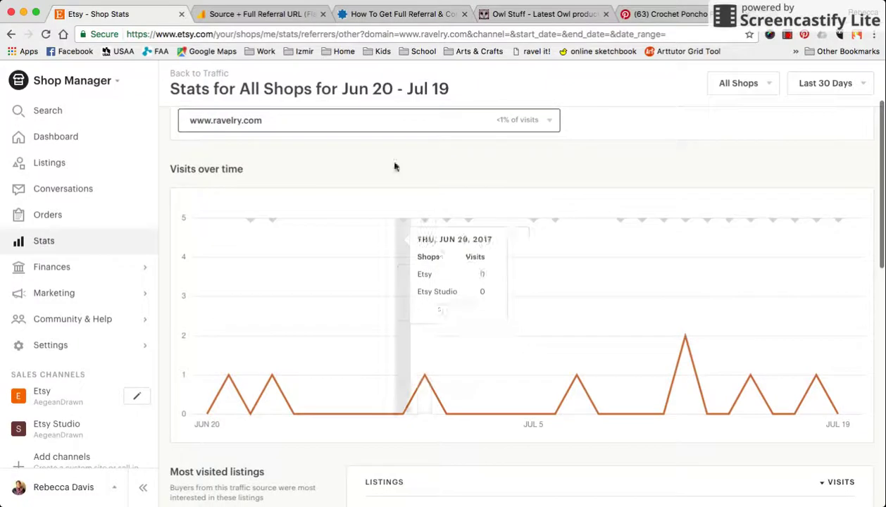
click(389, 121)
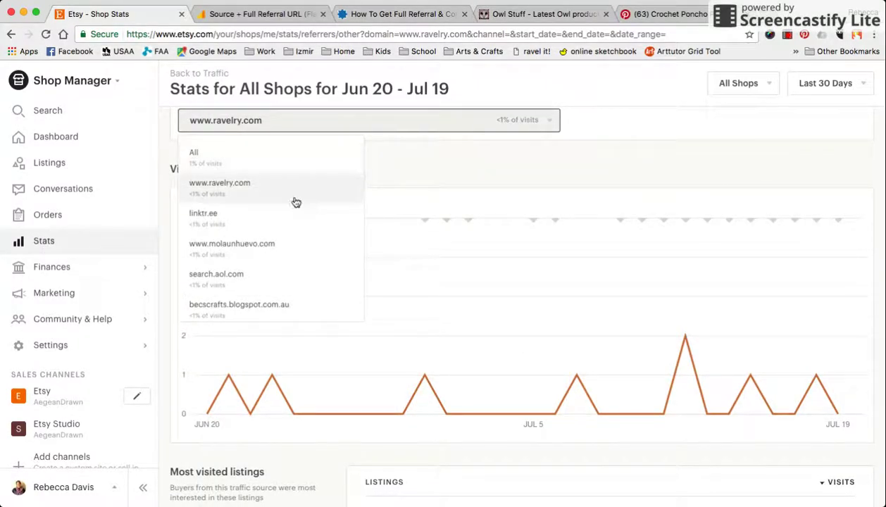
scroll(294, 200, down, 2)
scroll(303, 256, down, 4)
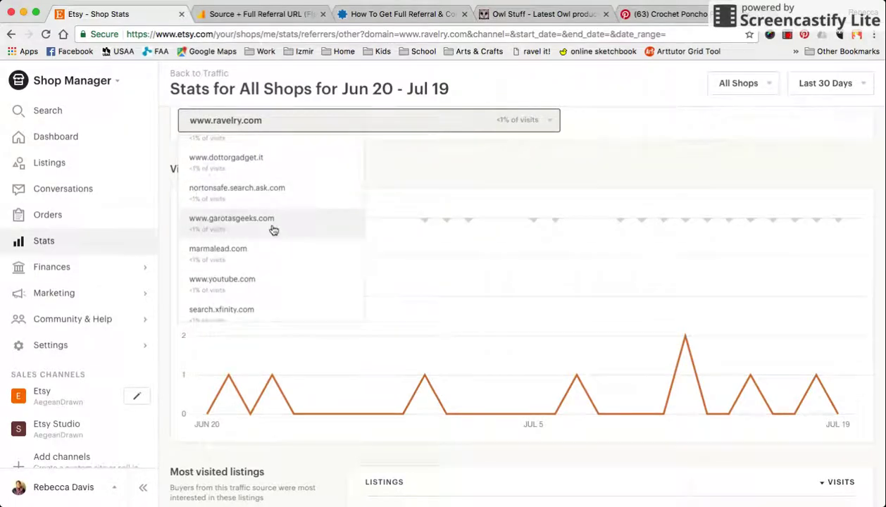
click(273, 229)
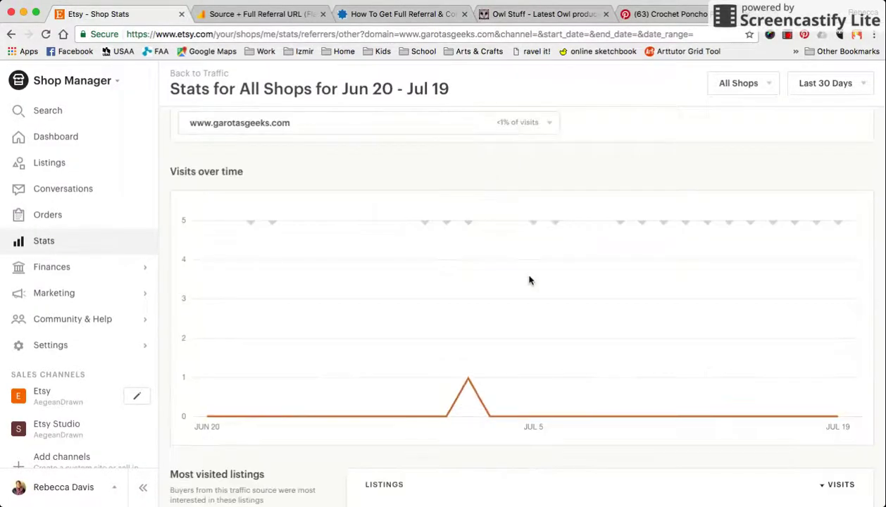
scroll(528, 280, down, 4)
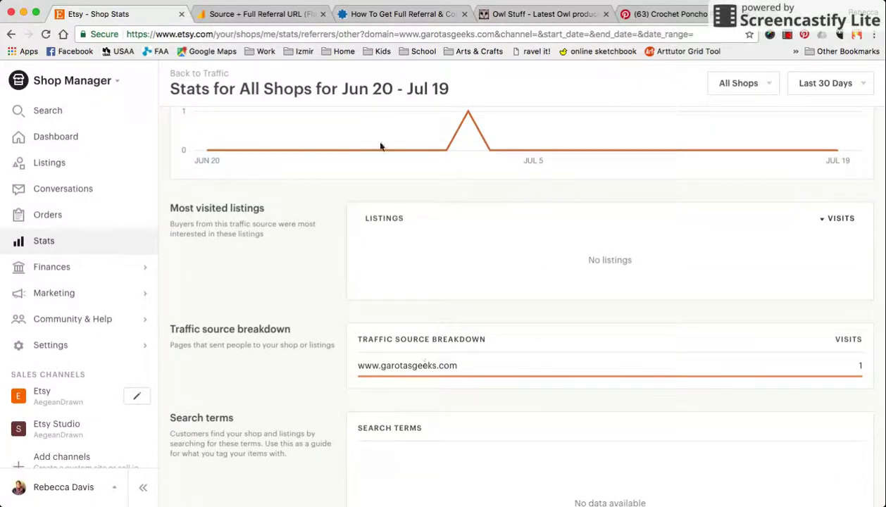
click(286, 18)
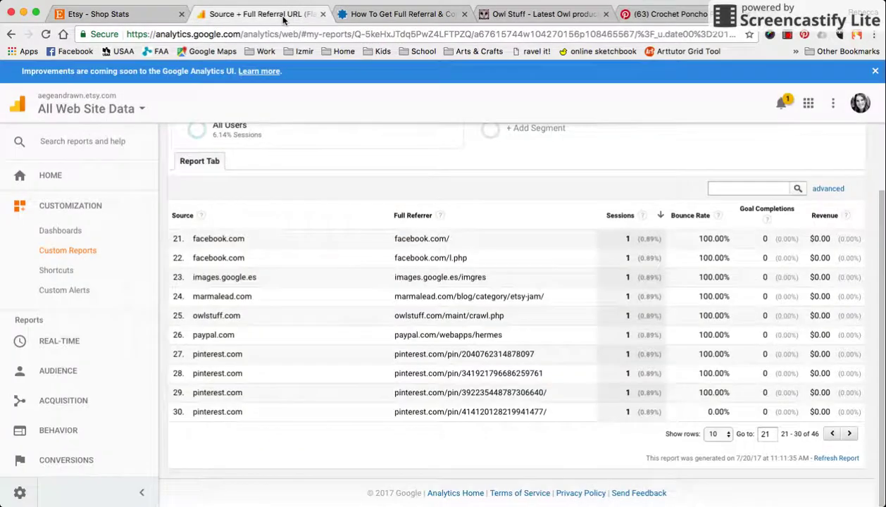
click(97, 17)
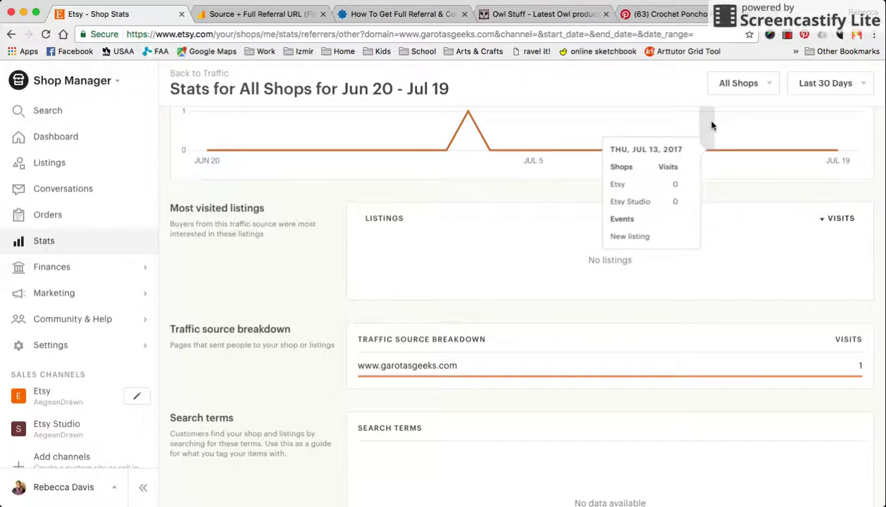
scroll(511, 268, down, 3)
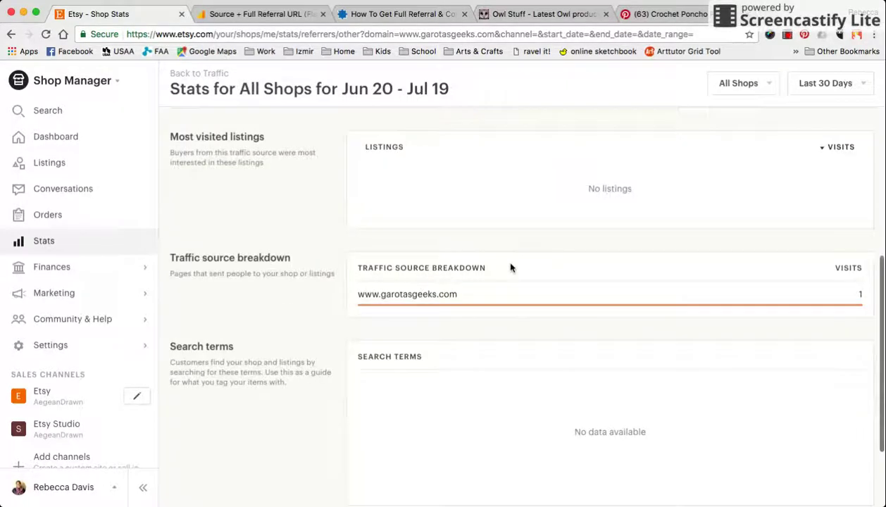
double_click(381, 295)
click(359, 295)
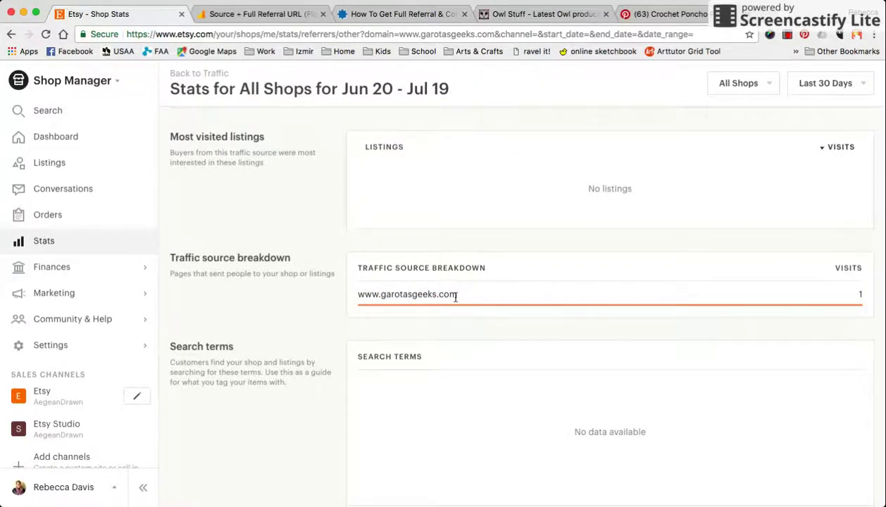
Revisit the custom report instructions in the Search Engine Land article, then recheck the Google Analytics report and the Etsy stats
click(377, 15)
scroll(398, 332, up, 3)
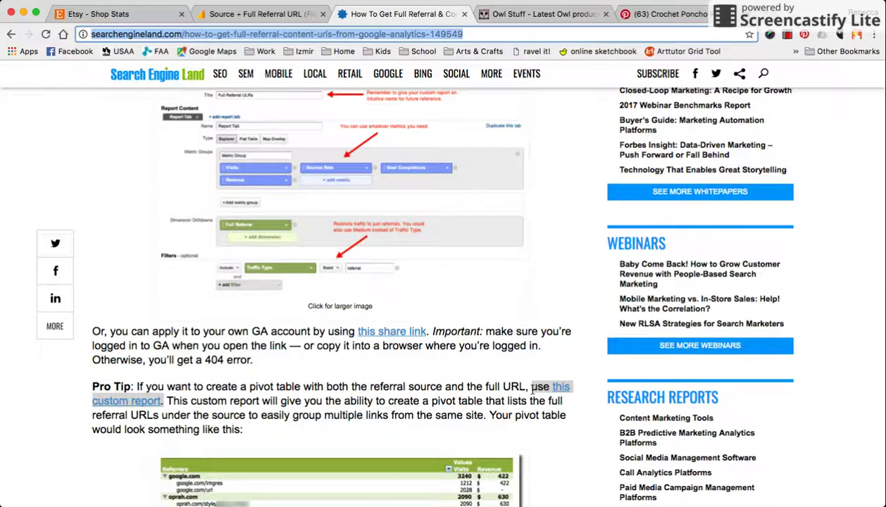
click(274, 17)
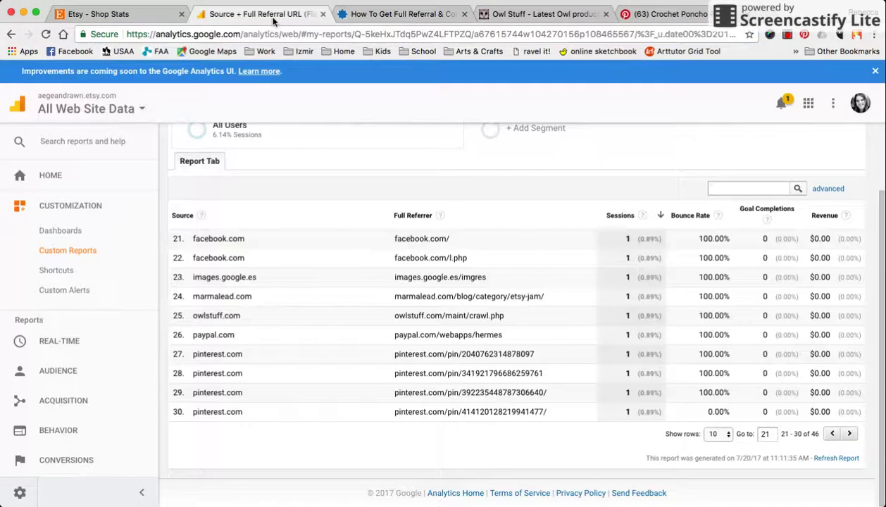
click(137, 15)
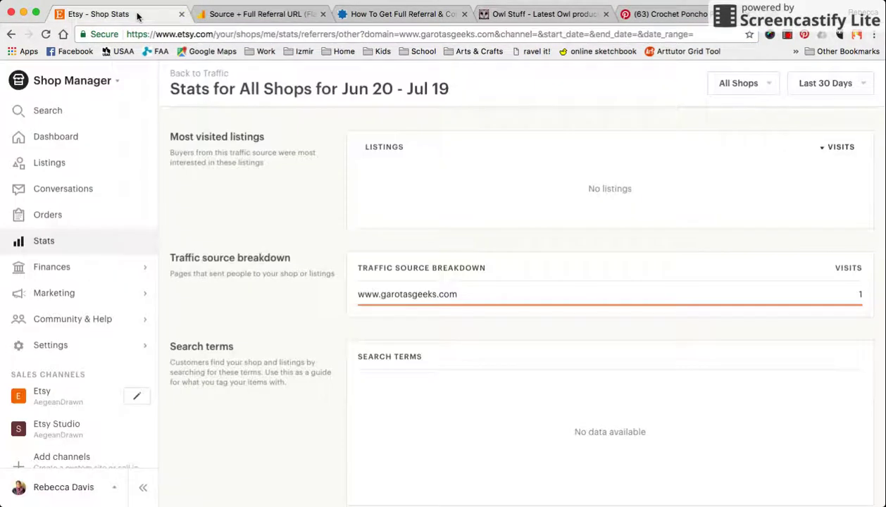